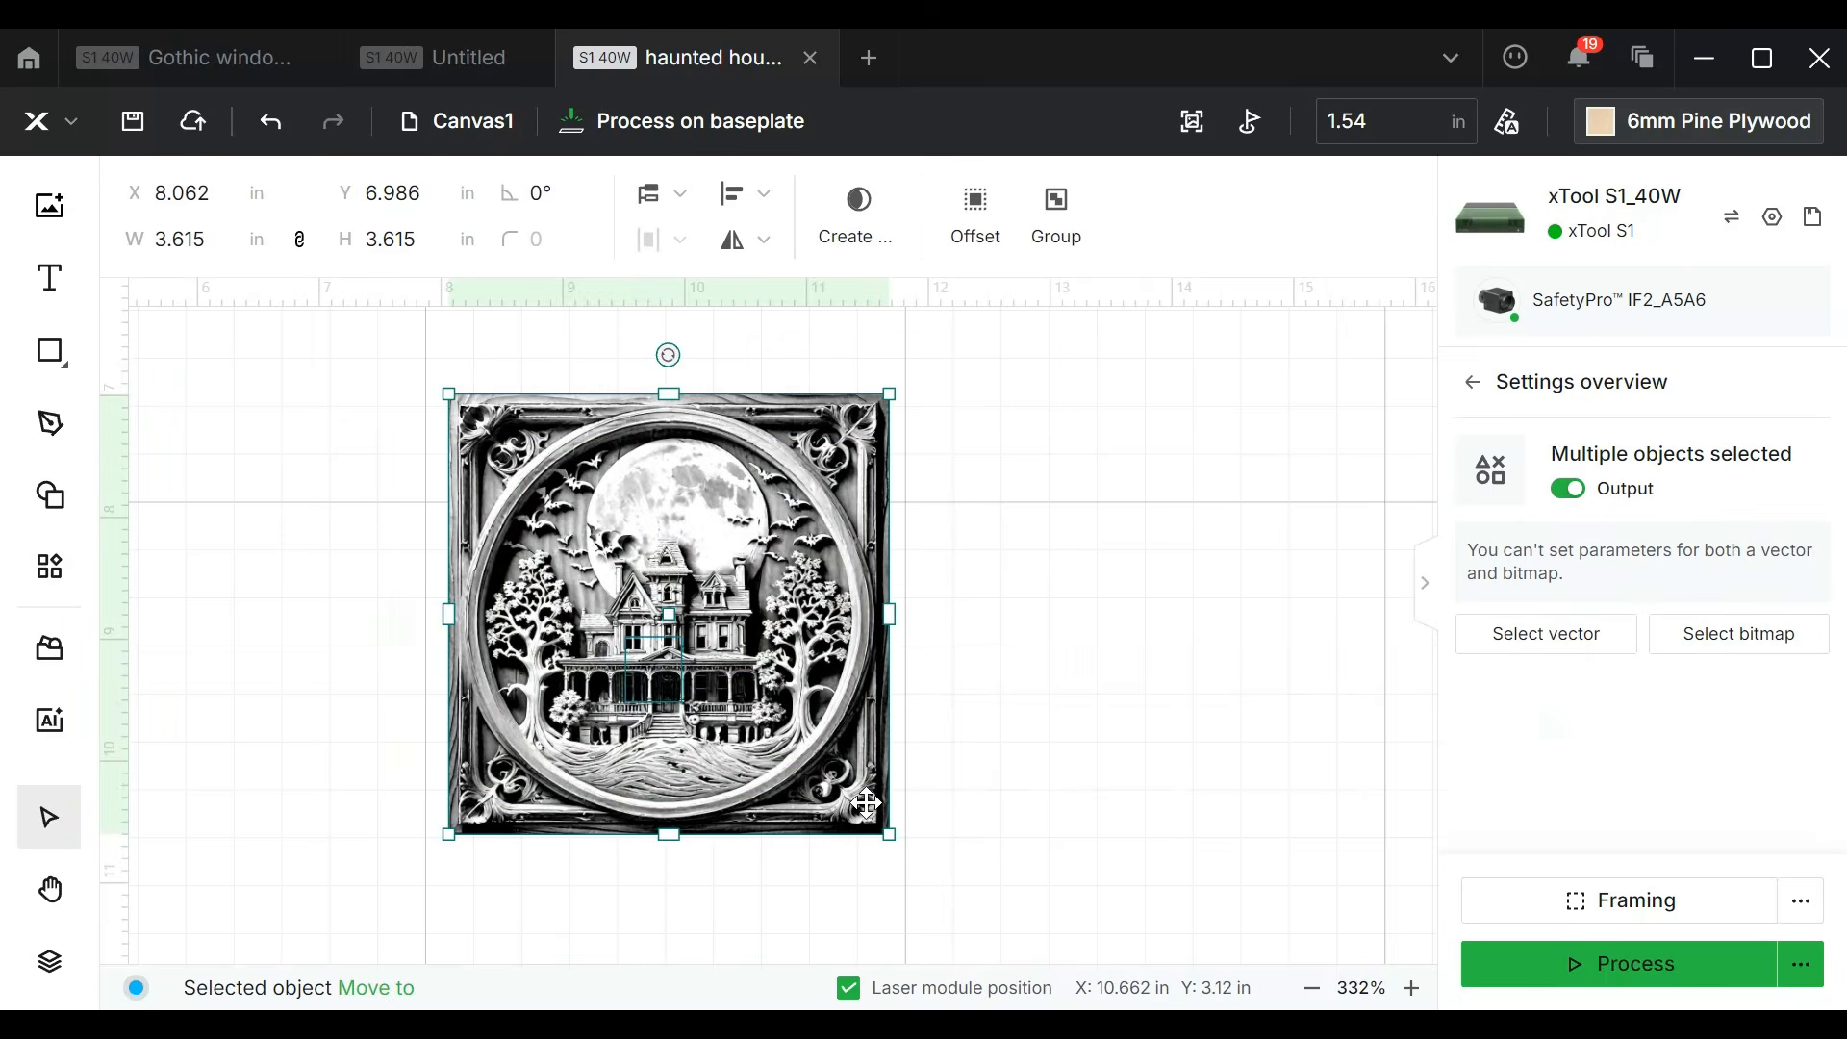
click(859, 217)
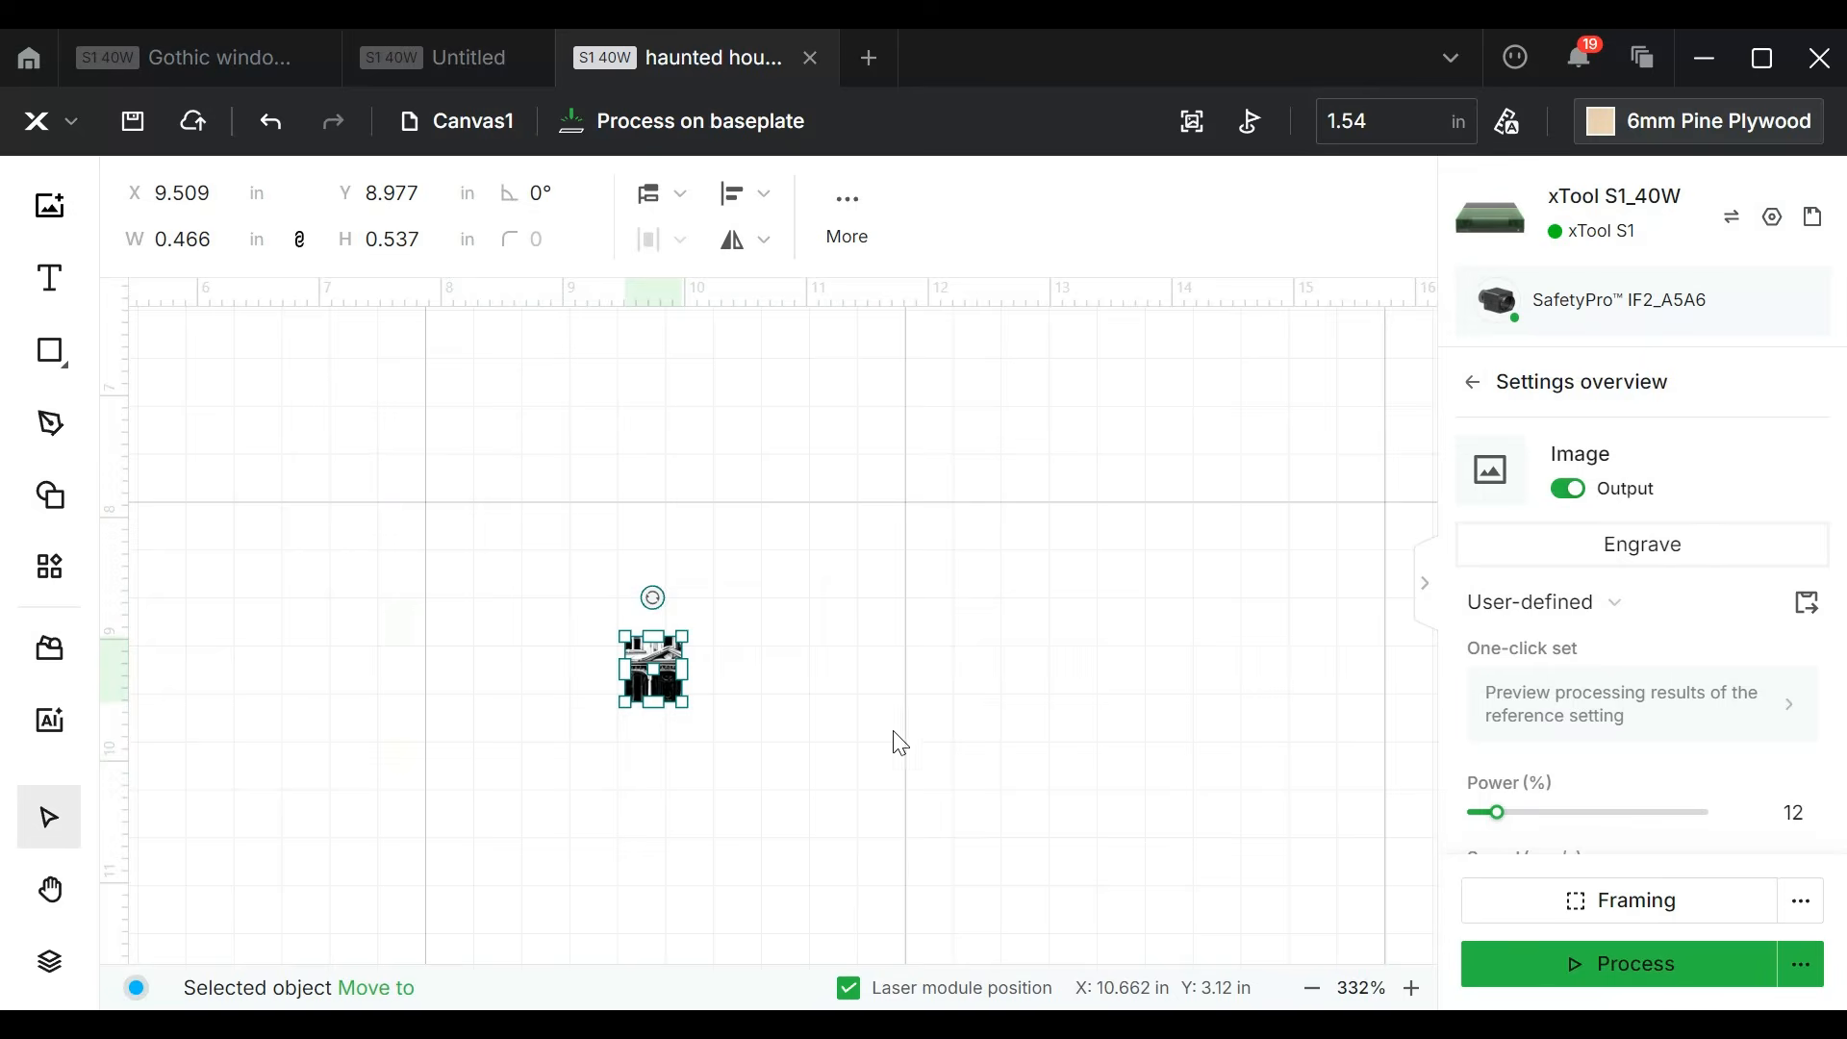
scroll(654, 665, up, 6)
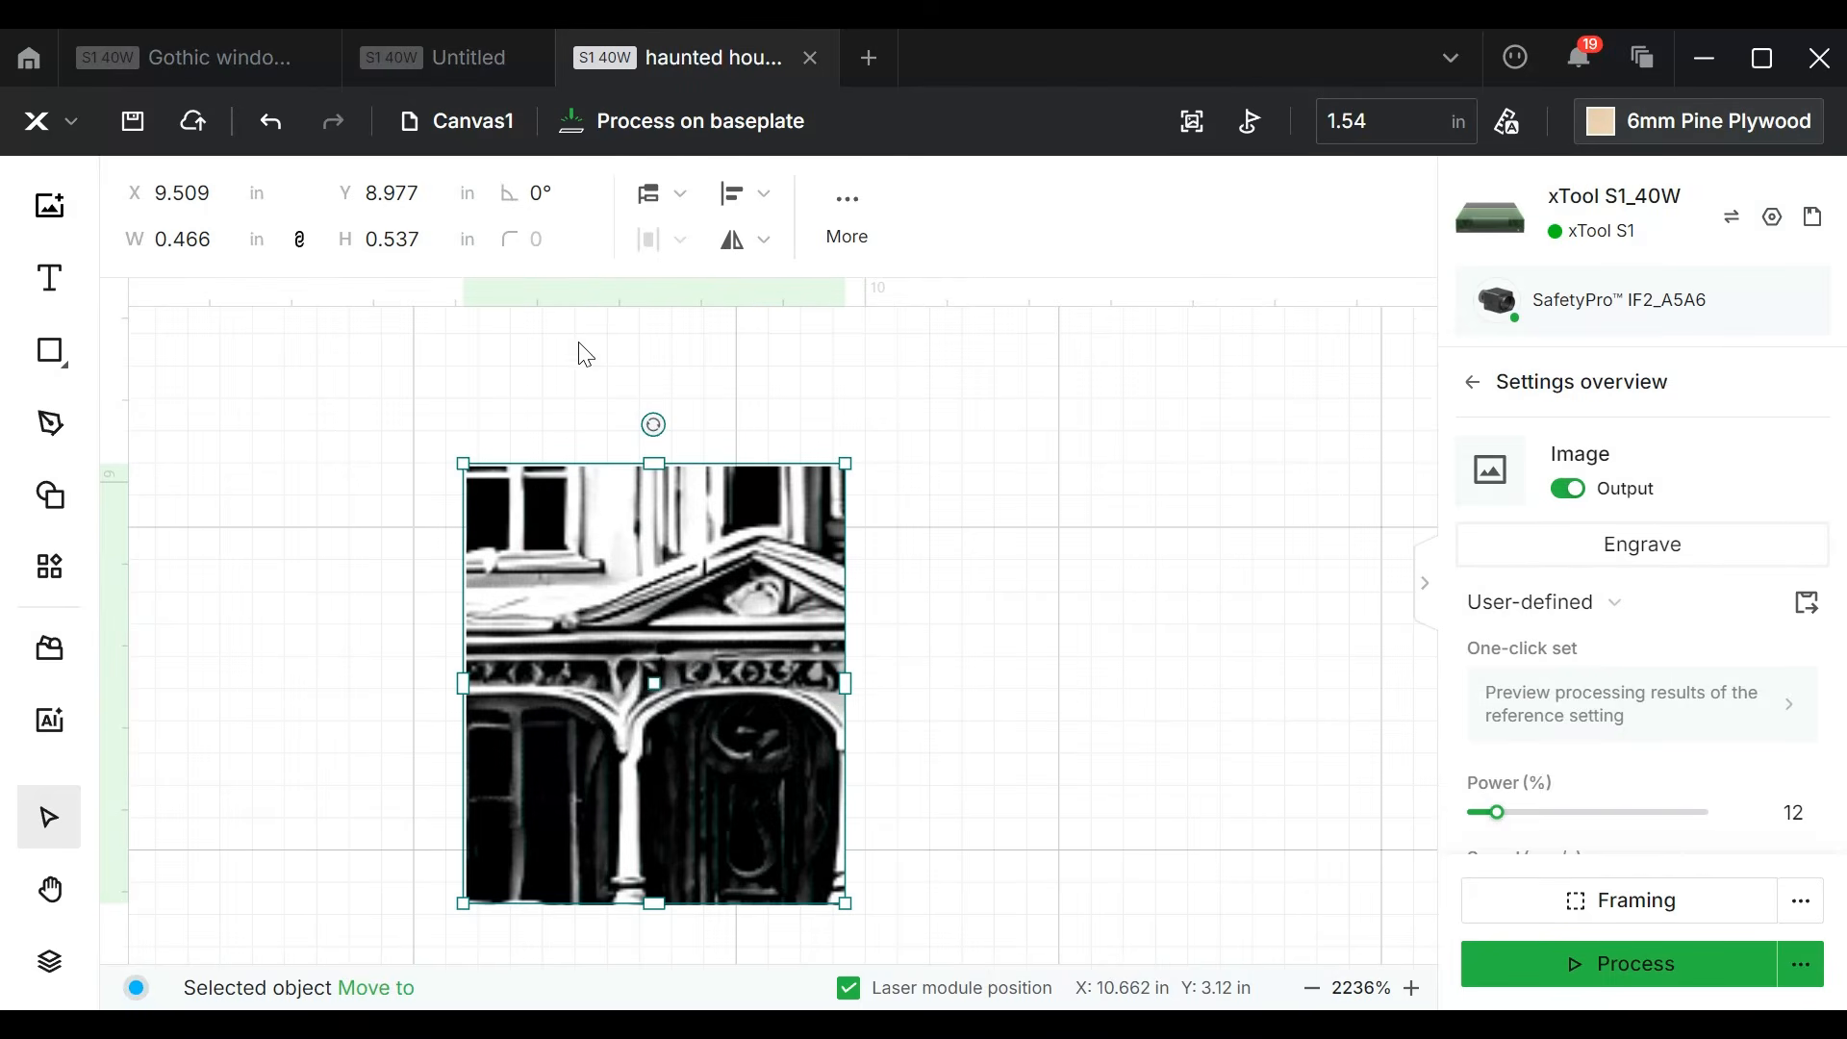
click(273, 128)
click(275, 133)
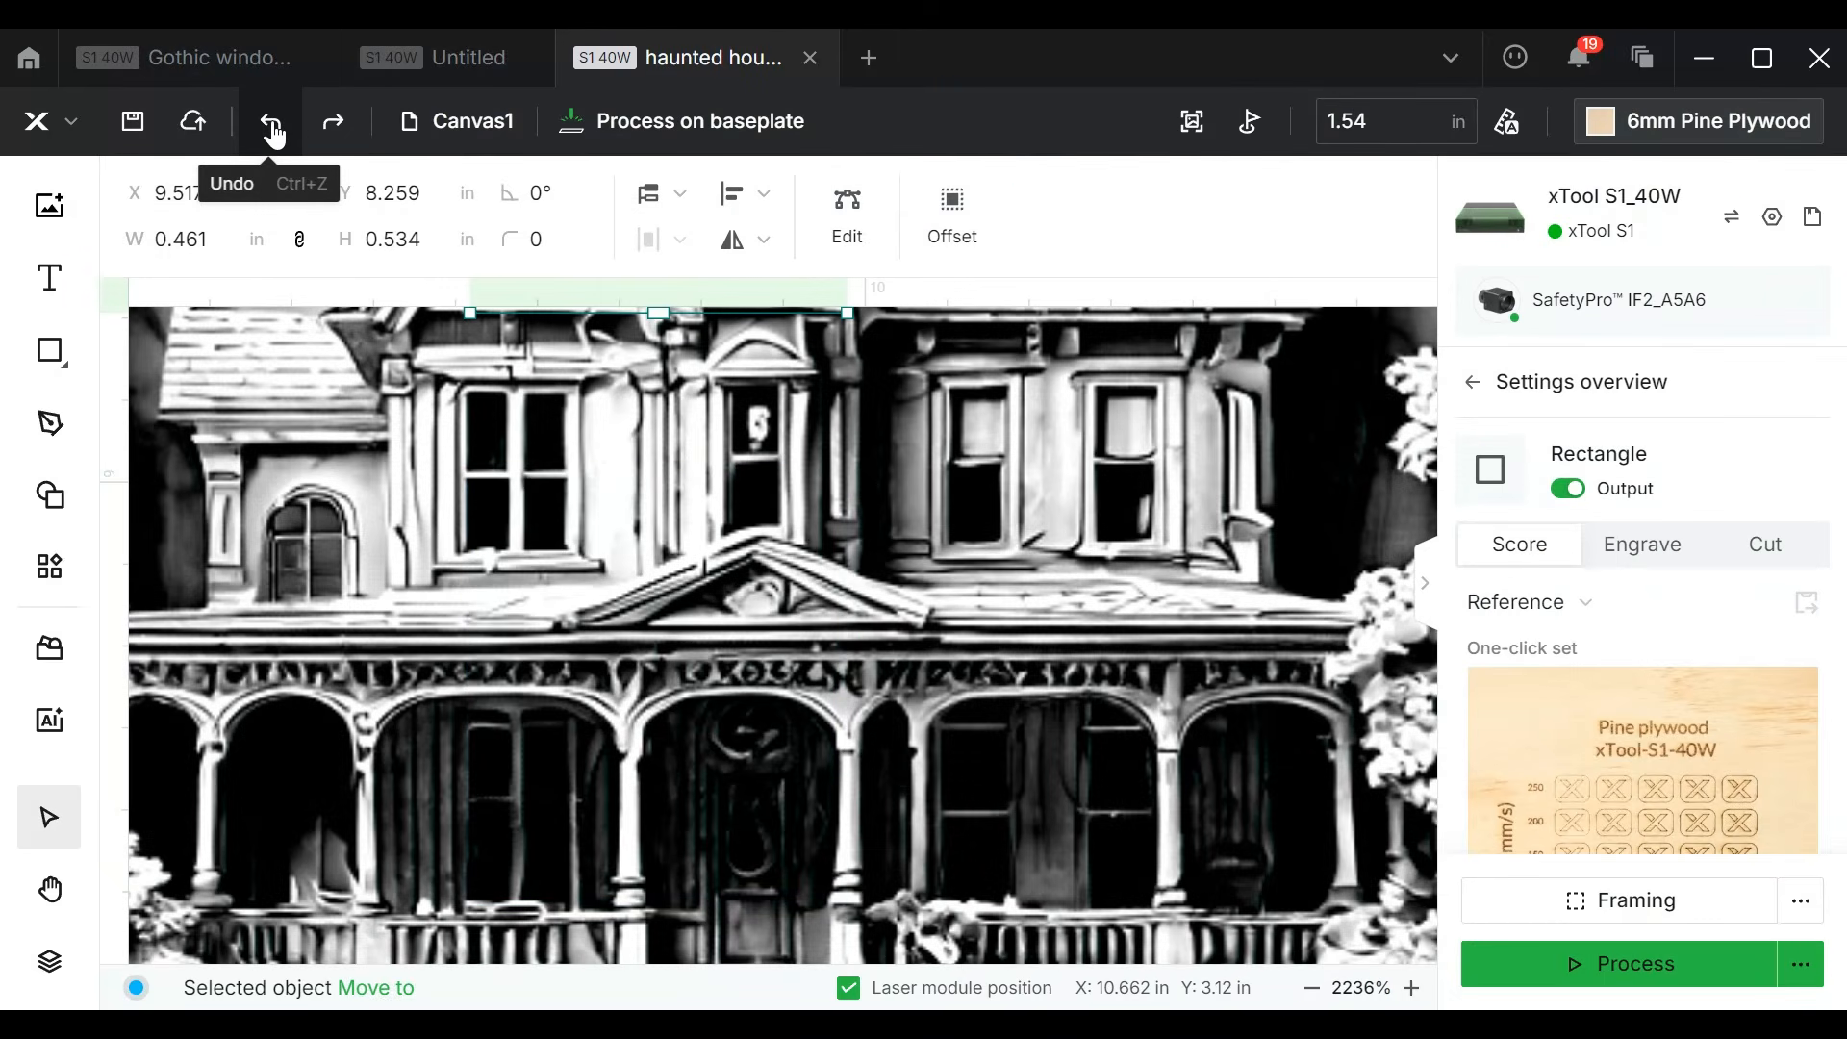
Step: Move the small rectangle slightly left over the house's gable and tower, and mask the haunted house image with it
scroll(644, 535, down, 3)
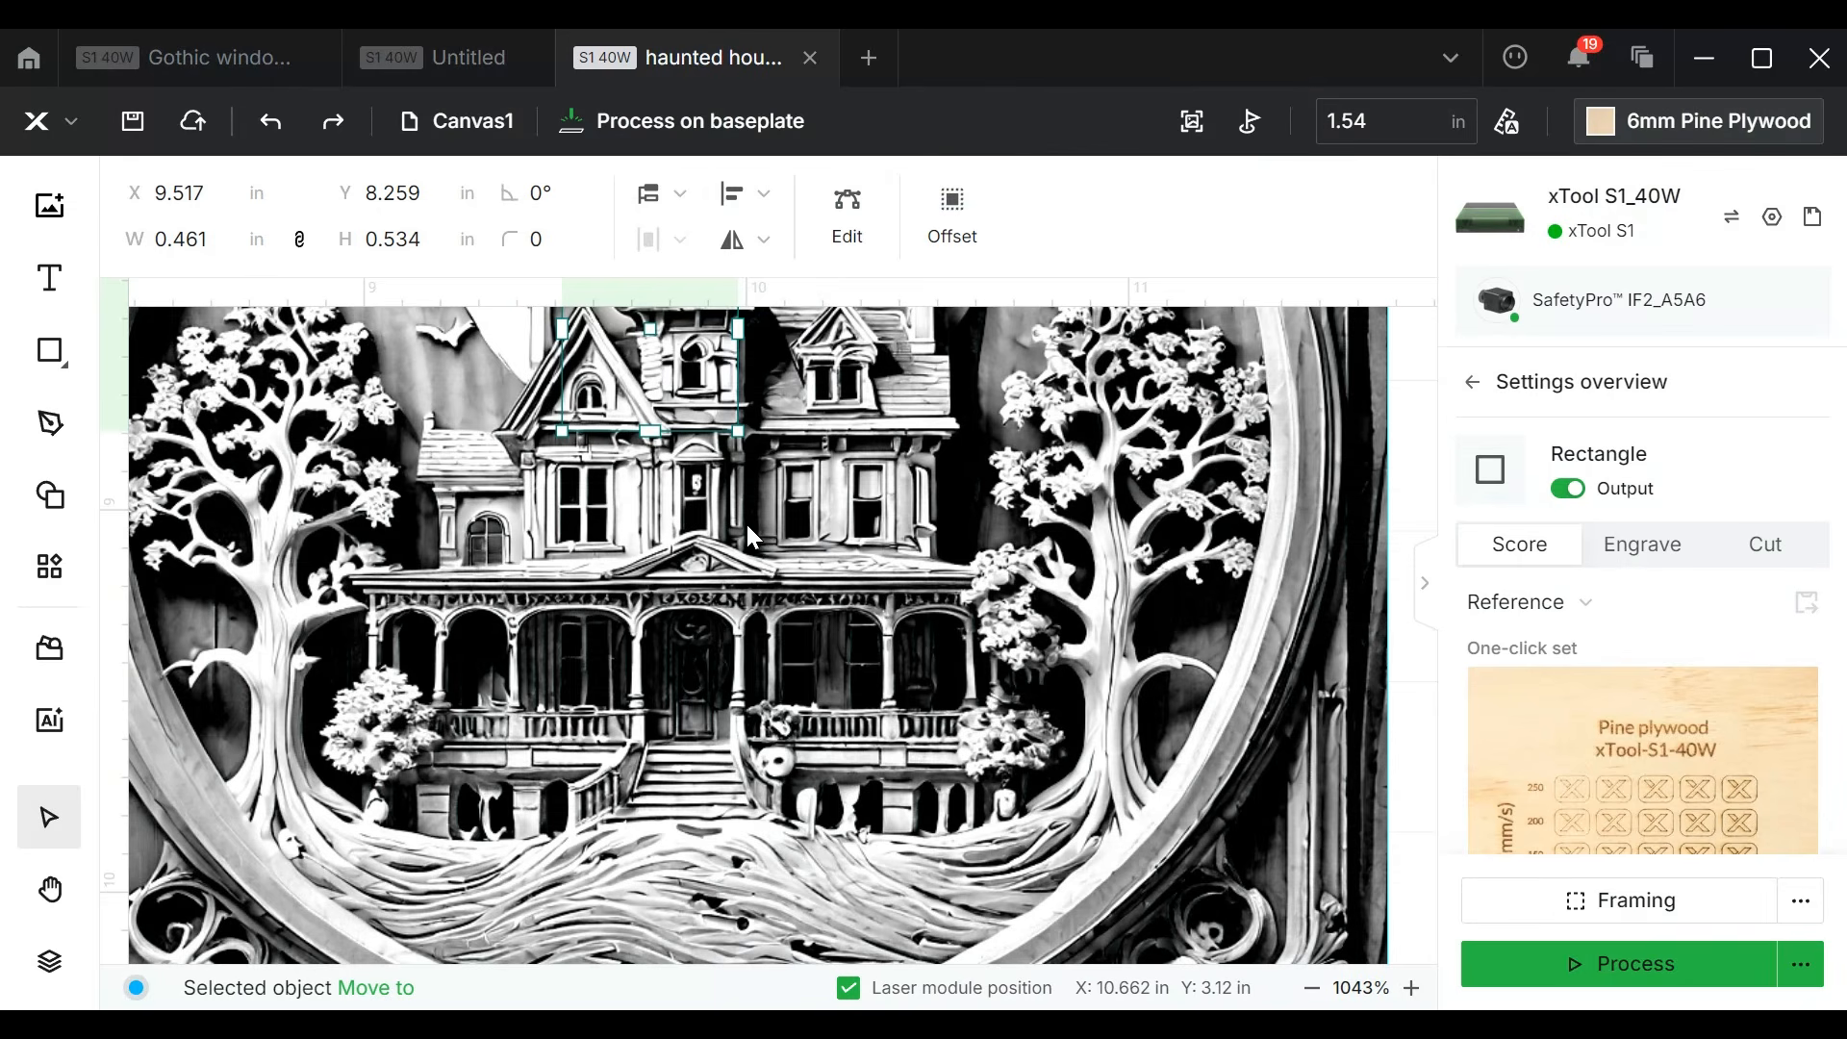
scroll(747, 528, up, 3)
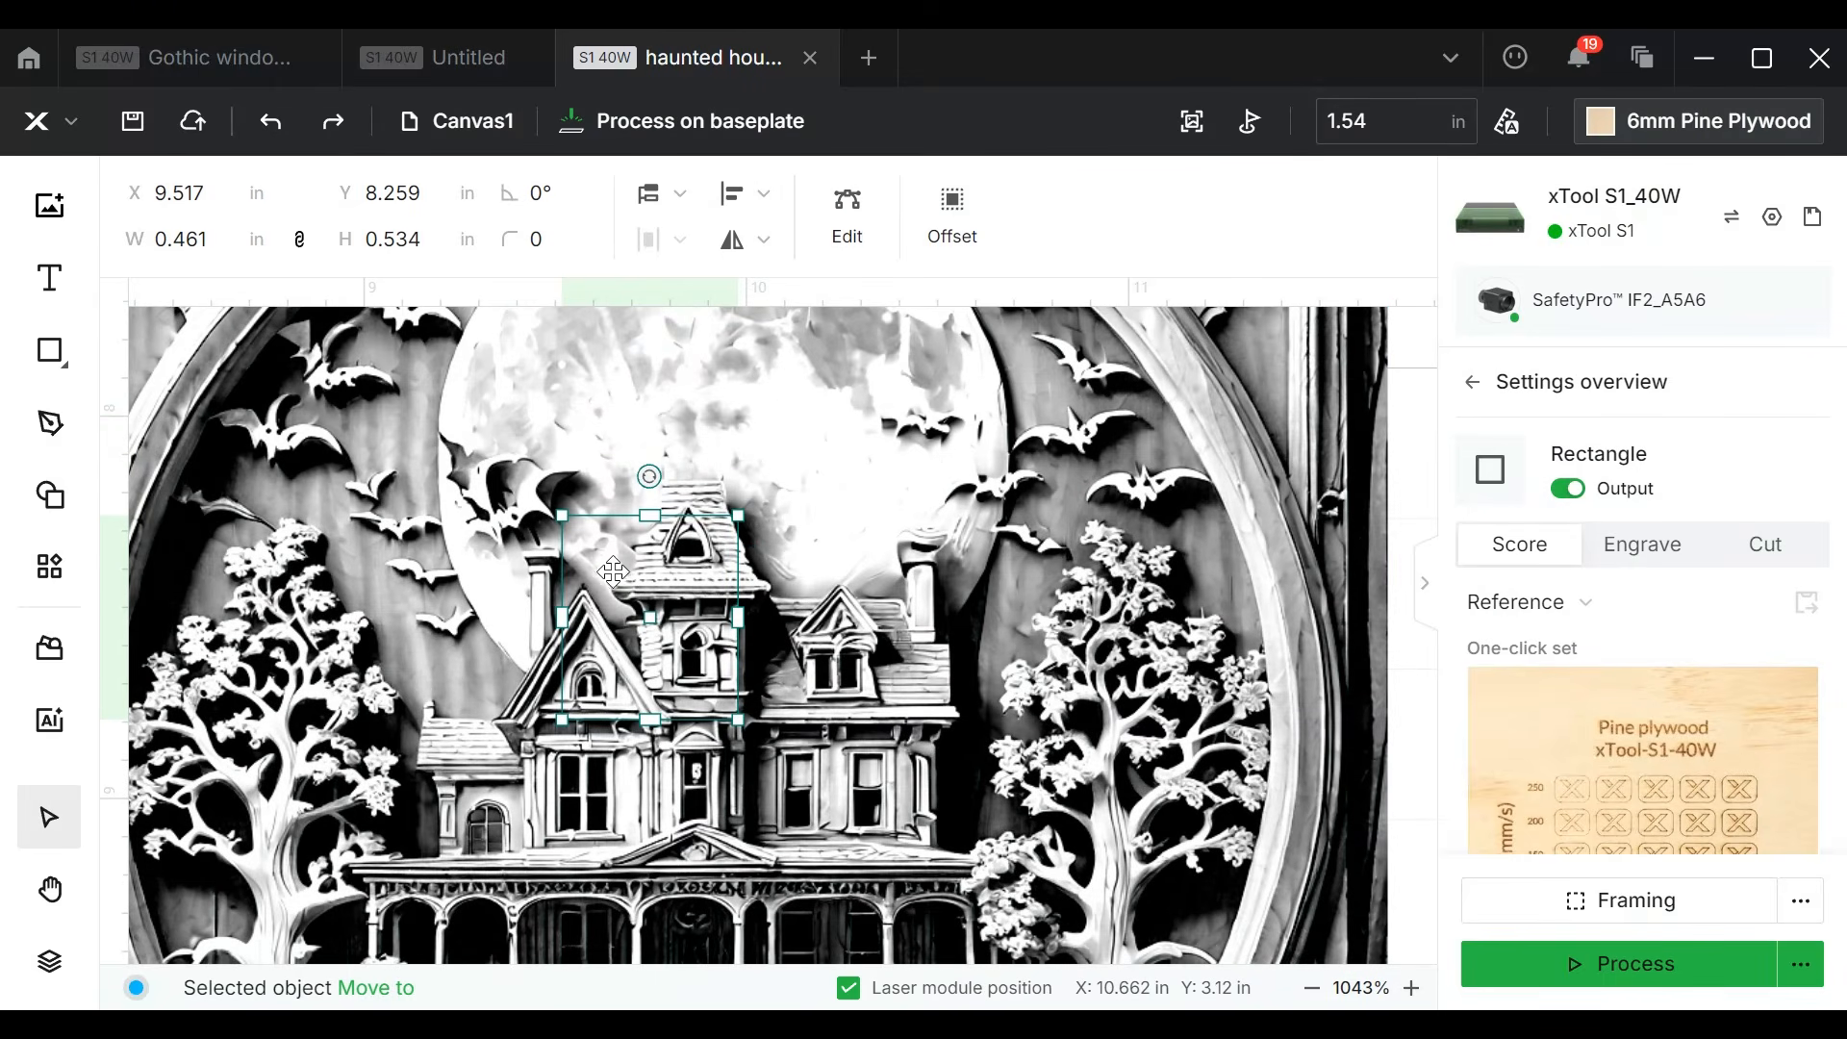
mouse_move(642, 603)
mouse_down()
mouse_move(673, 733)
mouse_move(611, 567)
mouse_move(612, 591)
mouse_up()
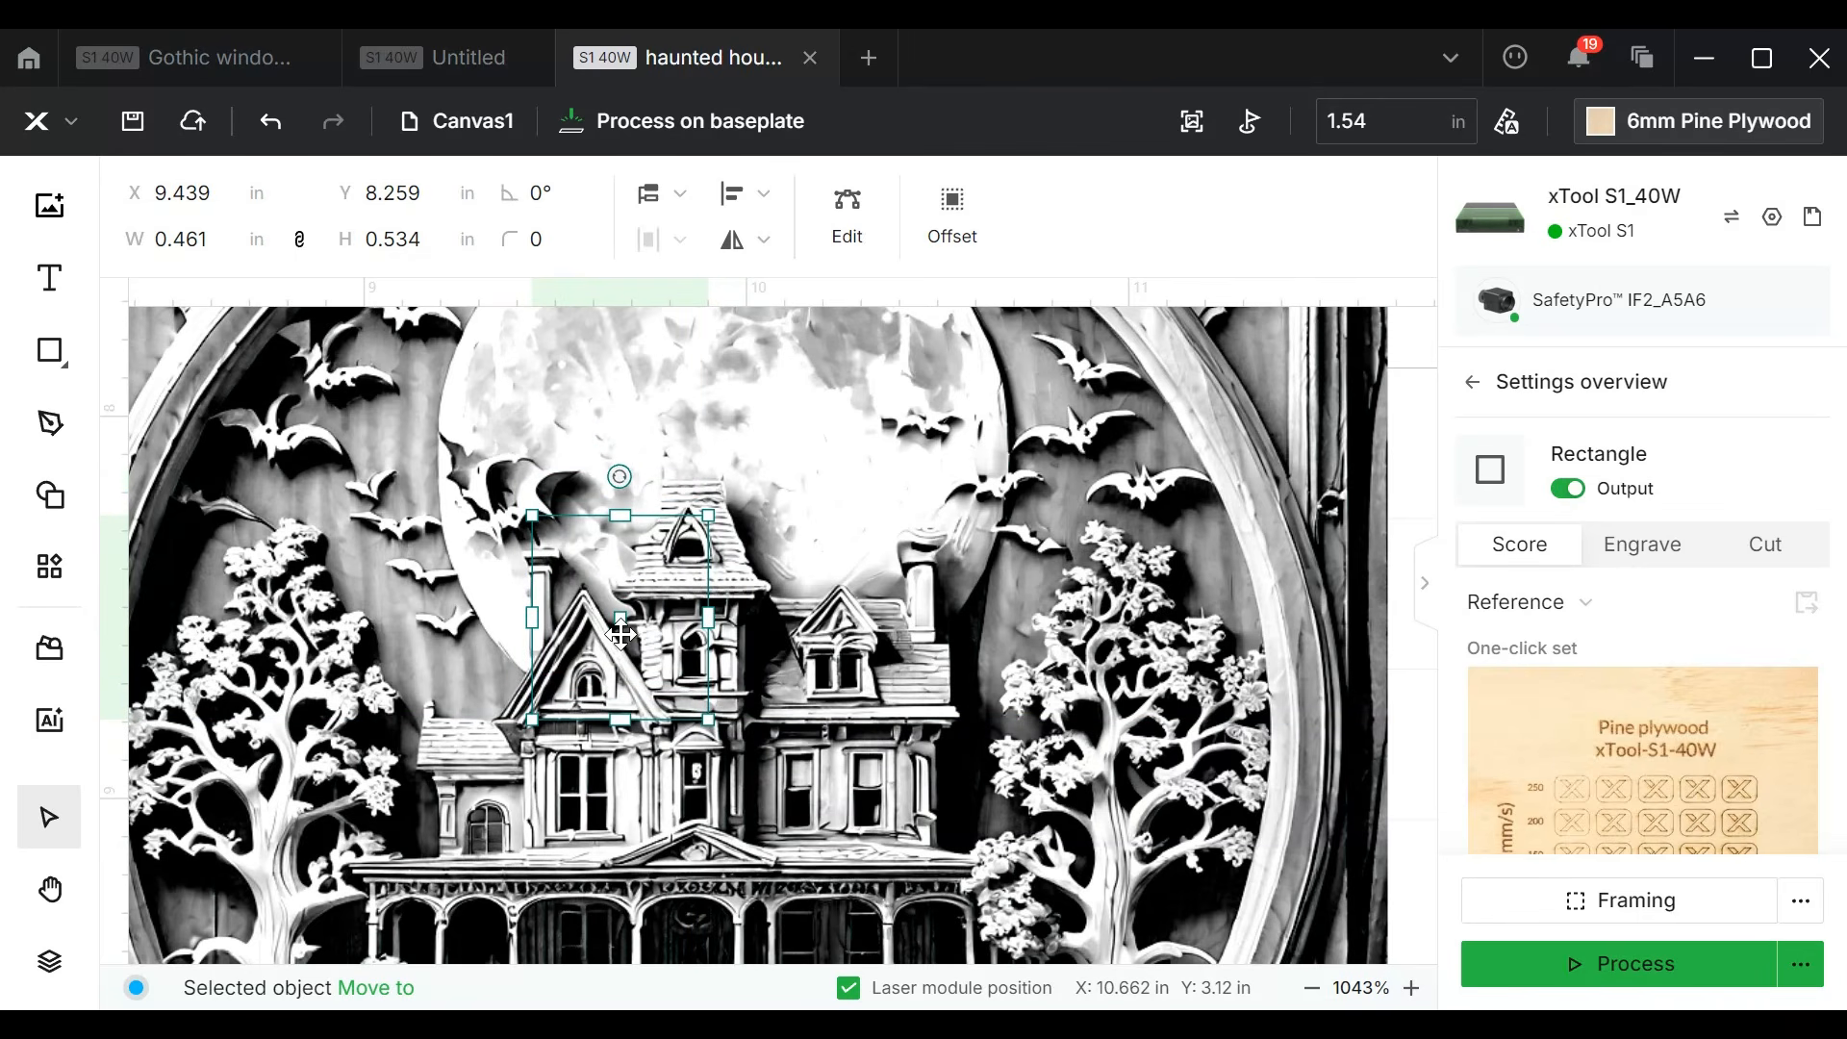
scroll(621, 635, down, 5)
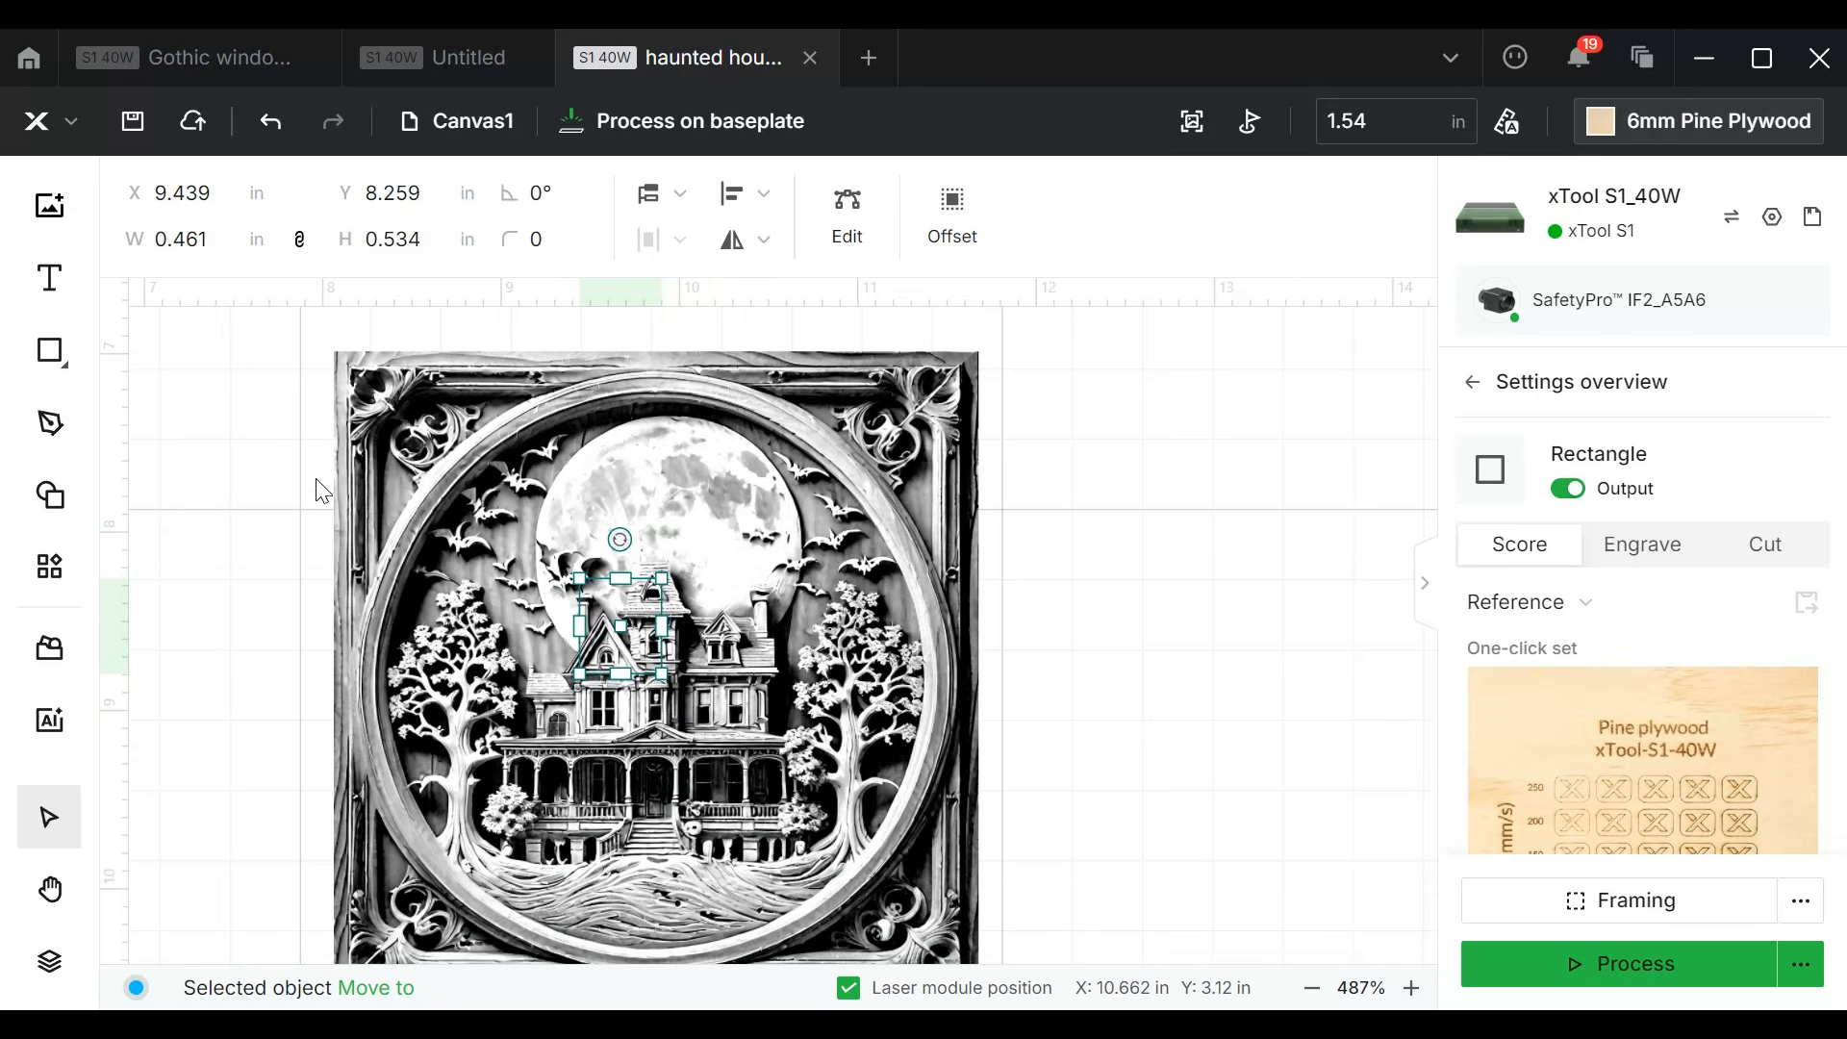
drag(274, 427, 853, 827)
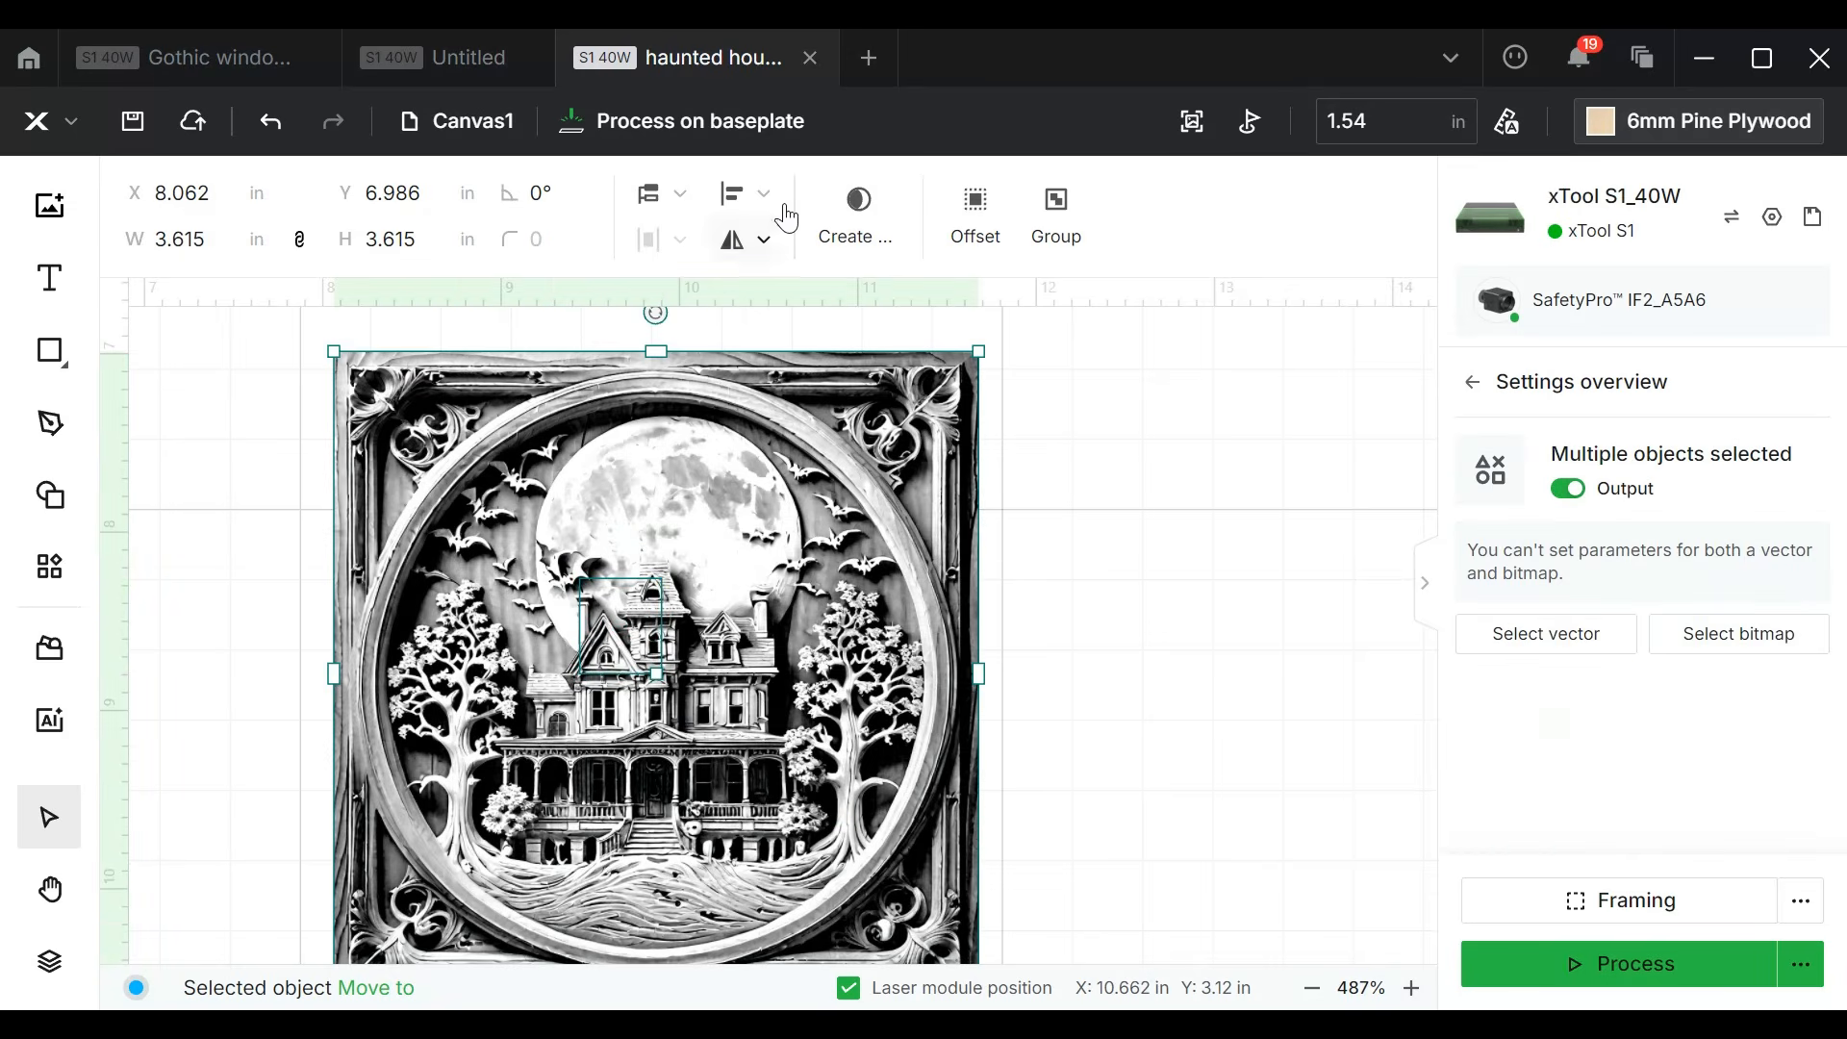
click(875, 228)
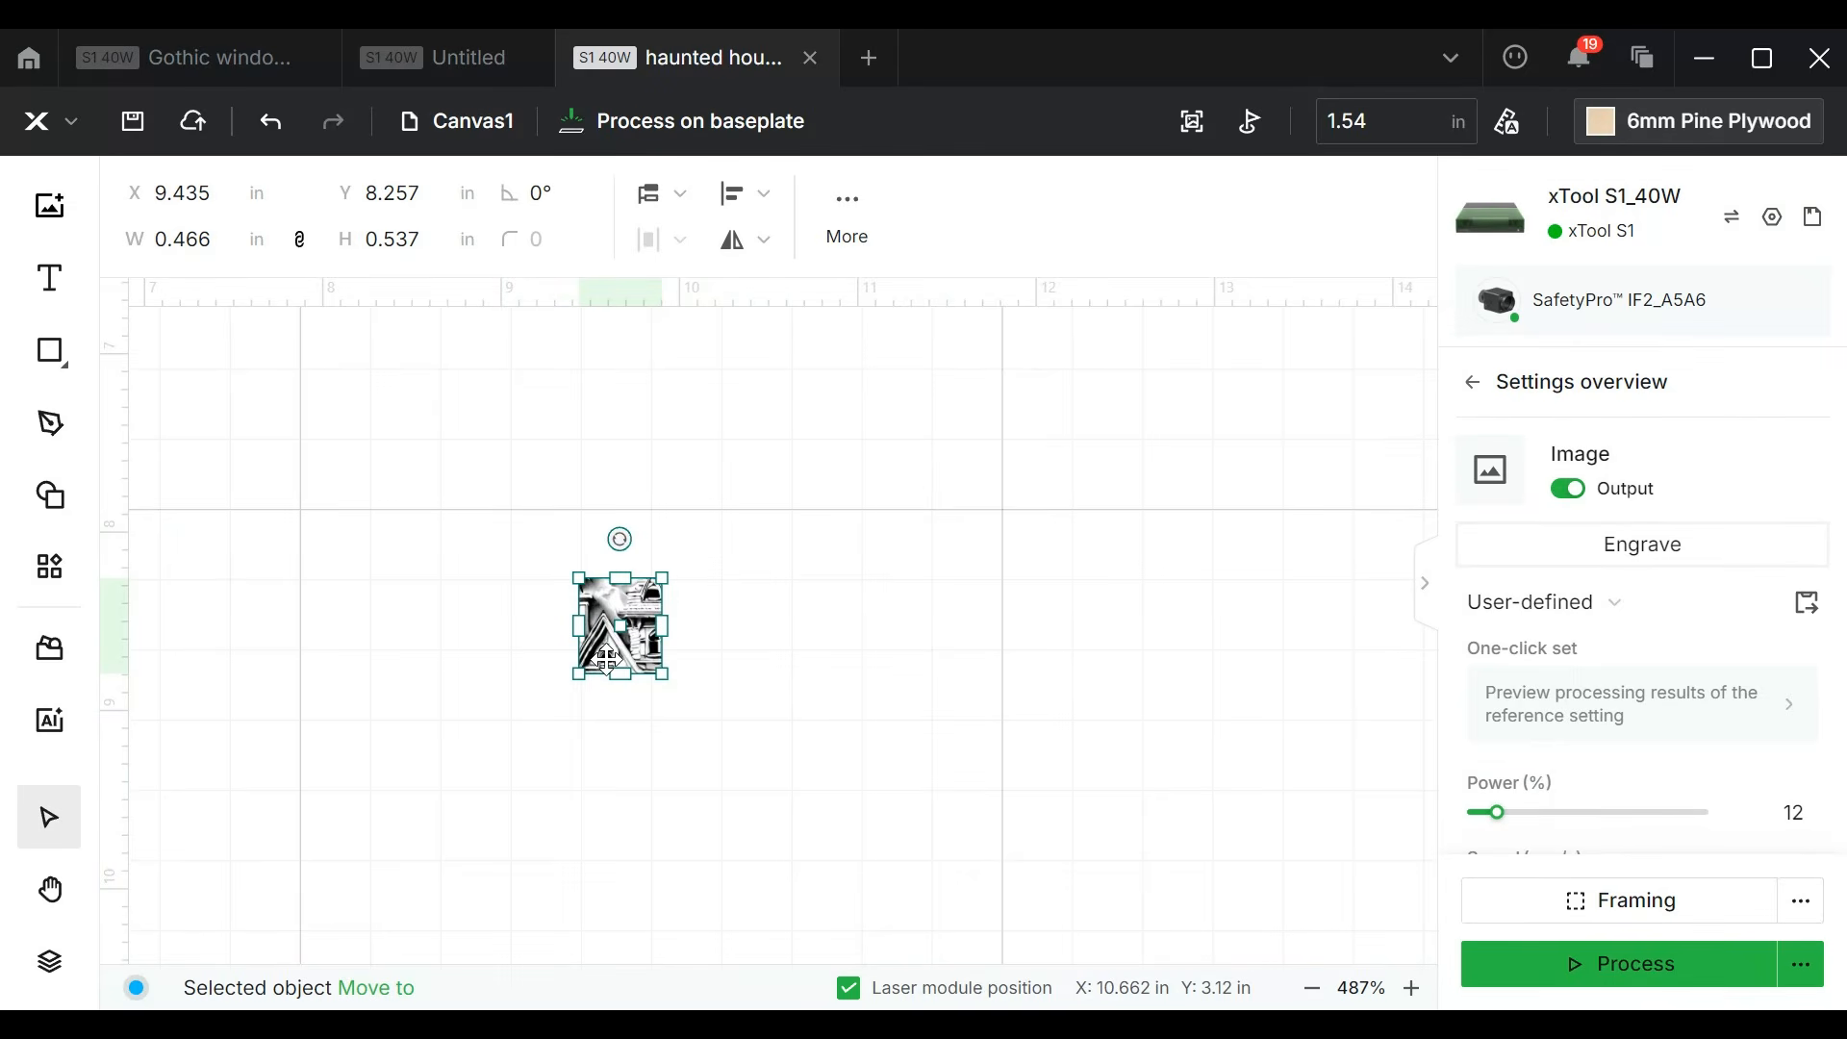
Step: Generate a material test array from the cropped image with maximum power 33%, maximum speed 300 mm/s, 6 columns and 6 rows
click(48, 569)
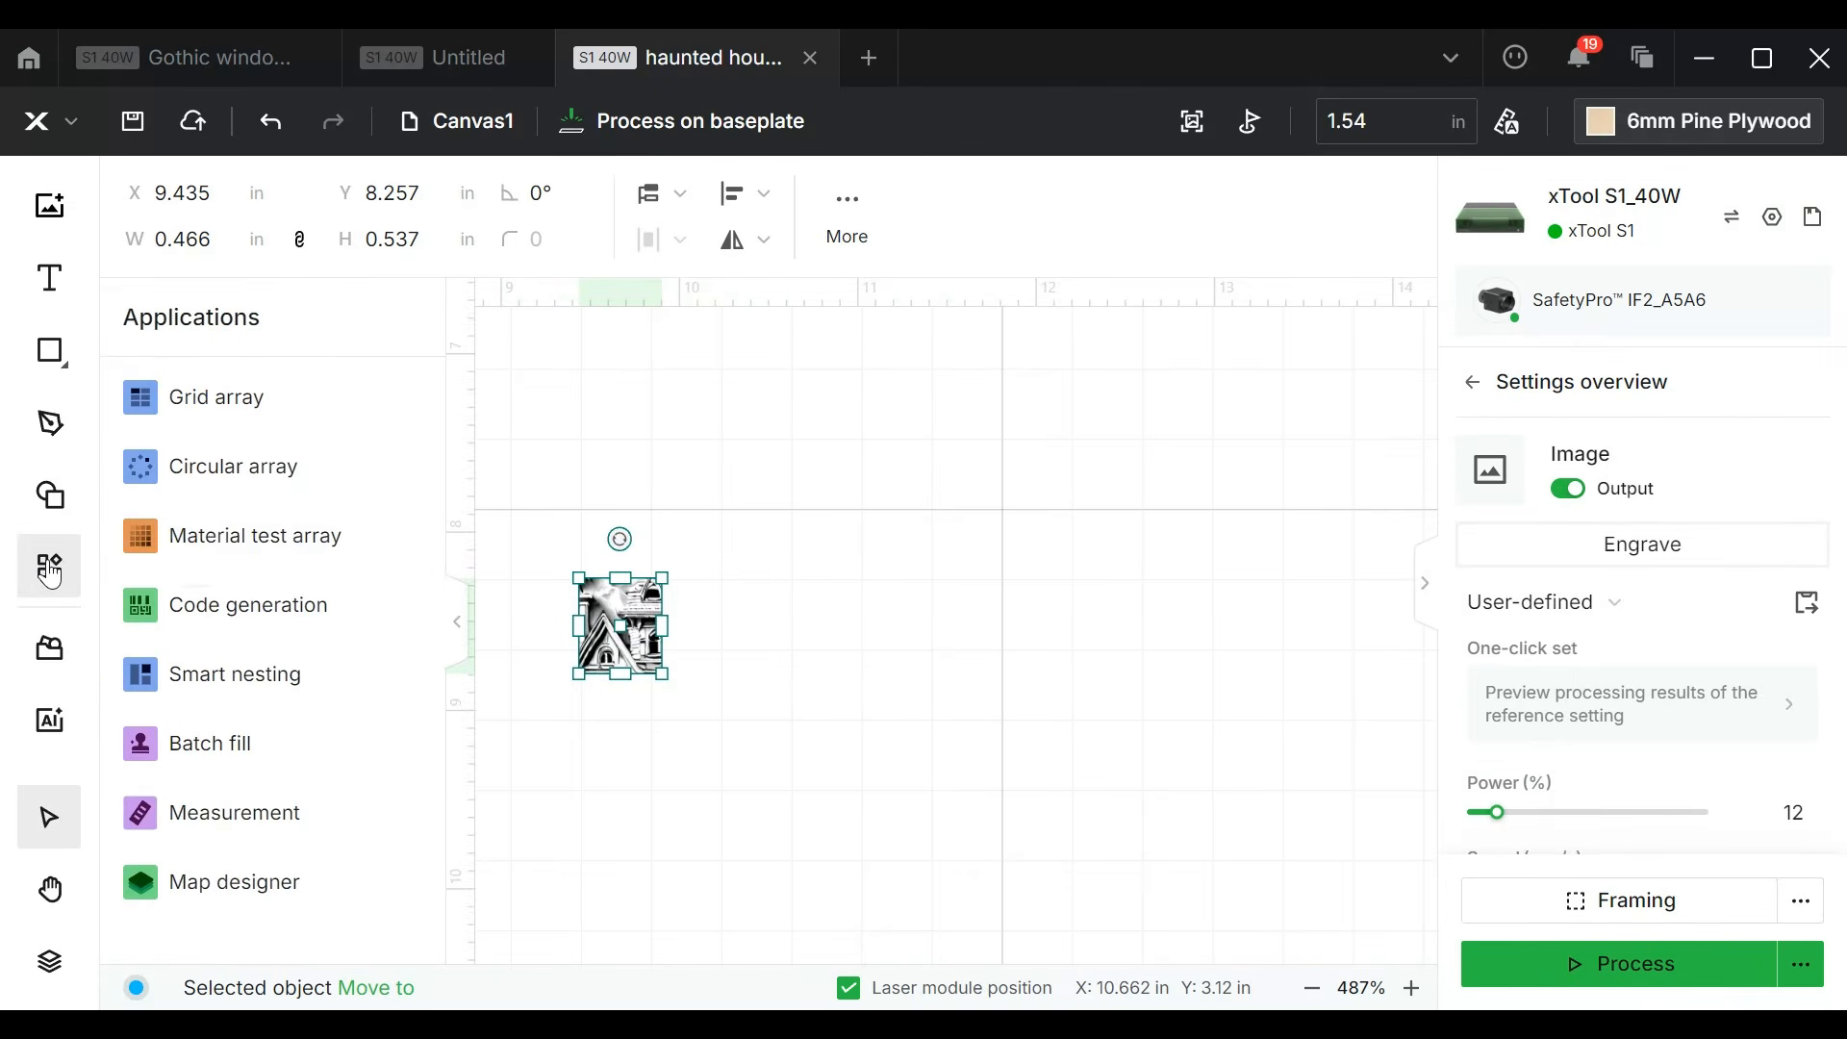
click(250, 536)
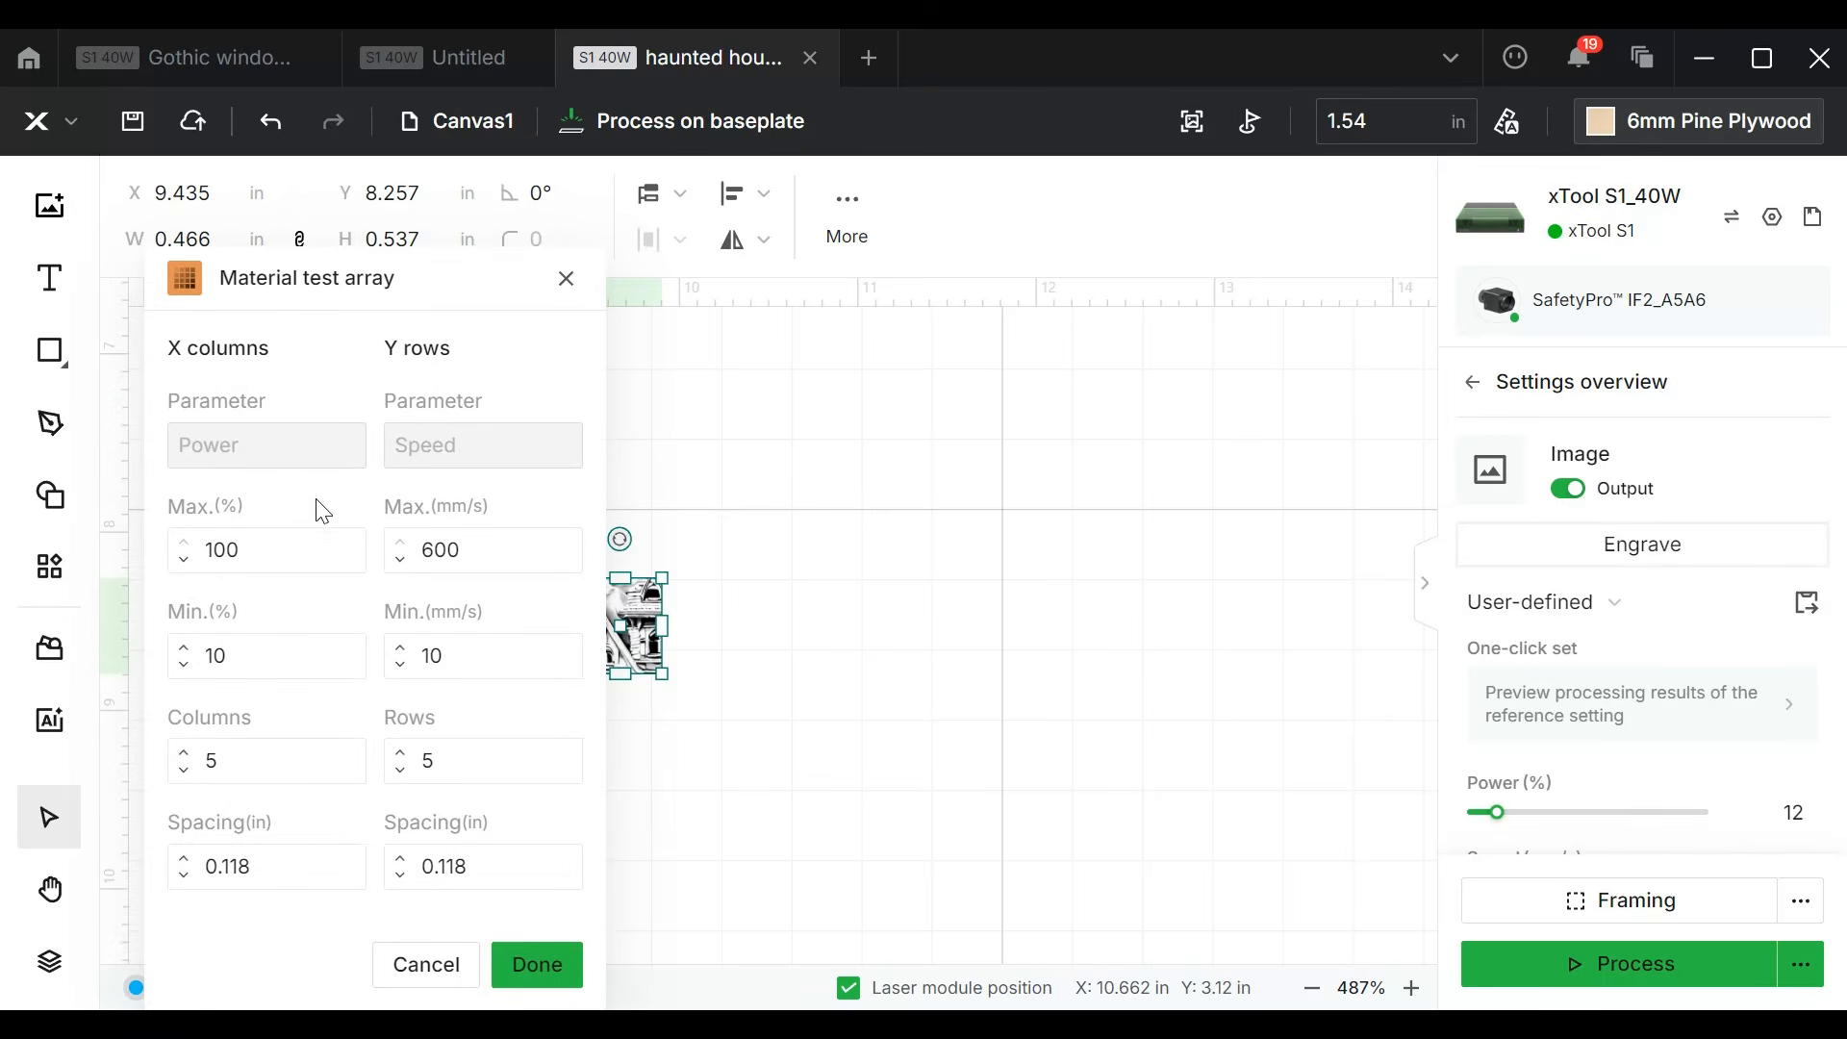
double_click(231, 552)
text(33)
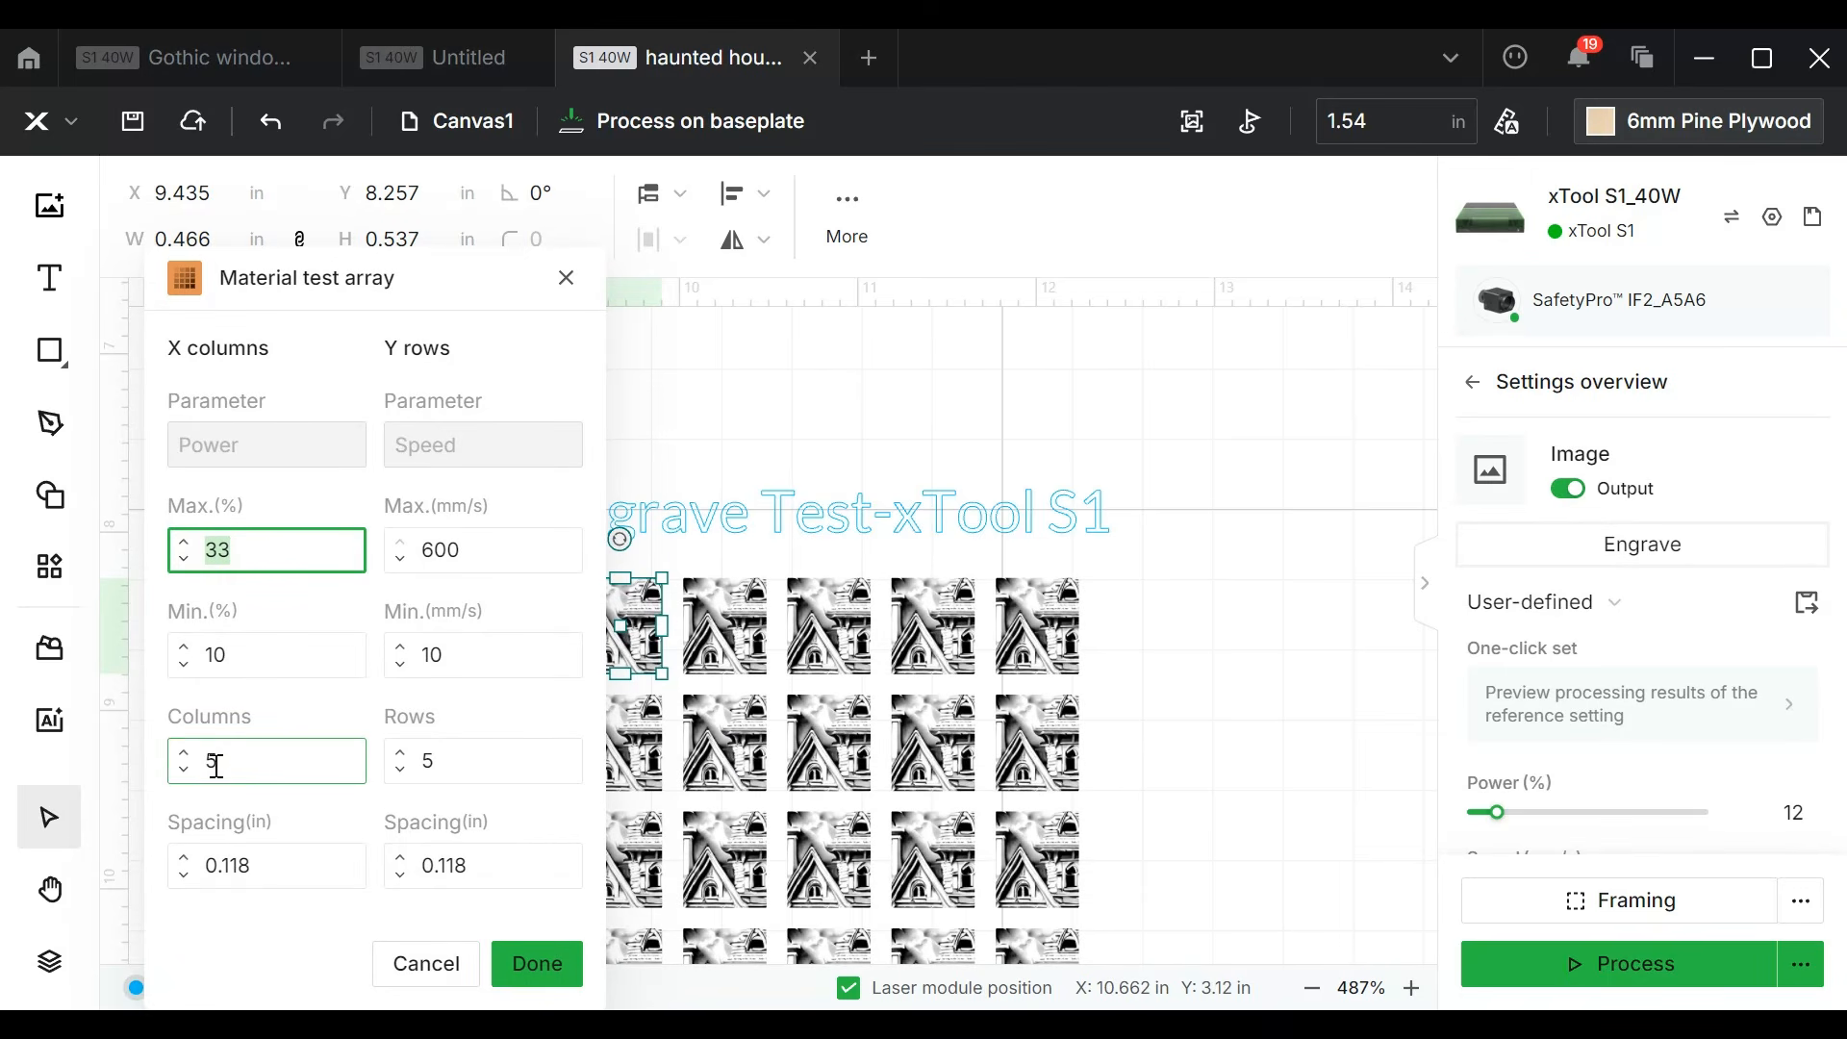
click(184, 752)
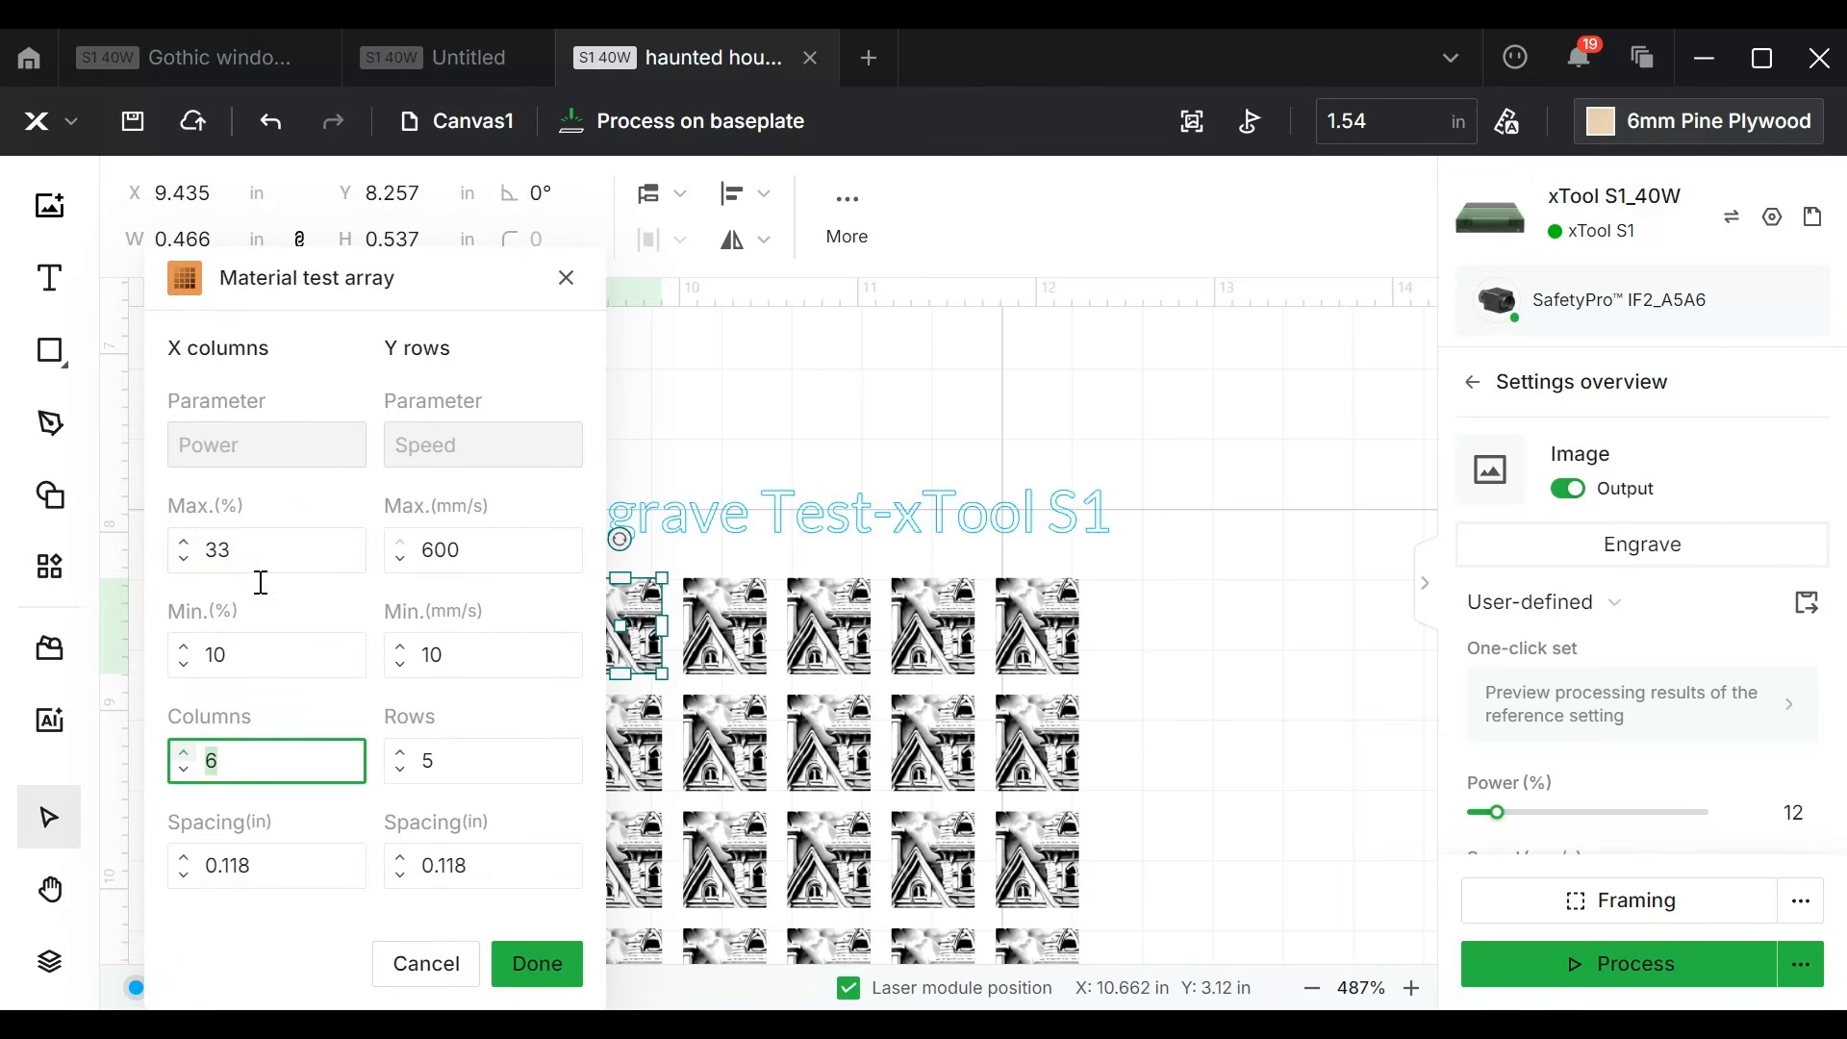
click(403, 755)
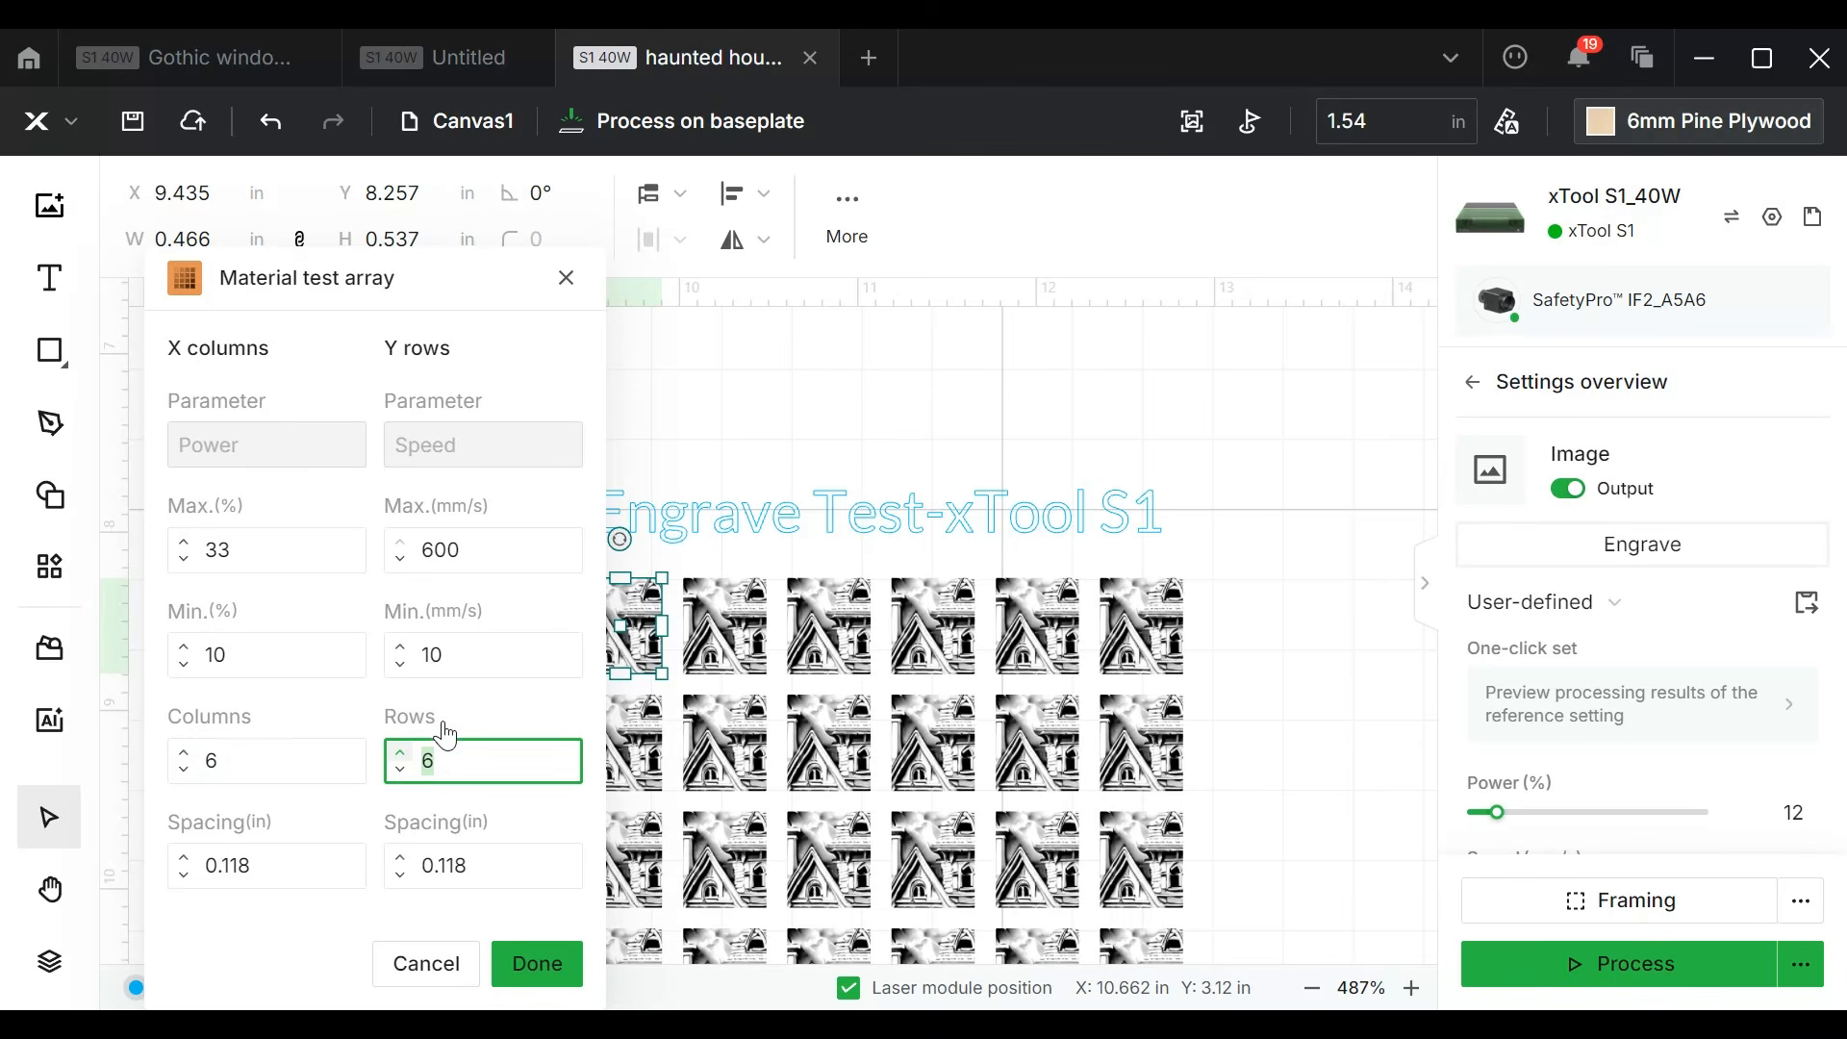
click(446, 549)
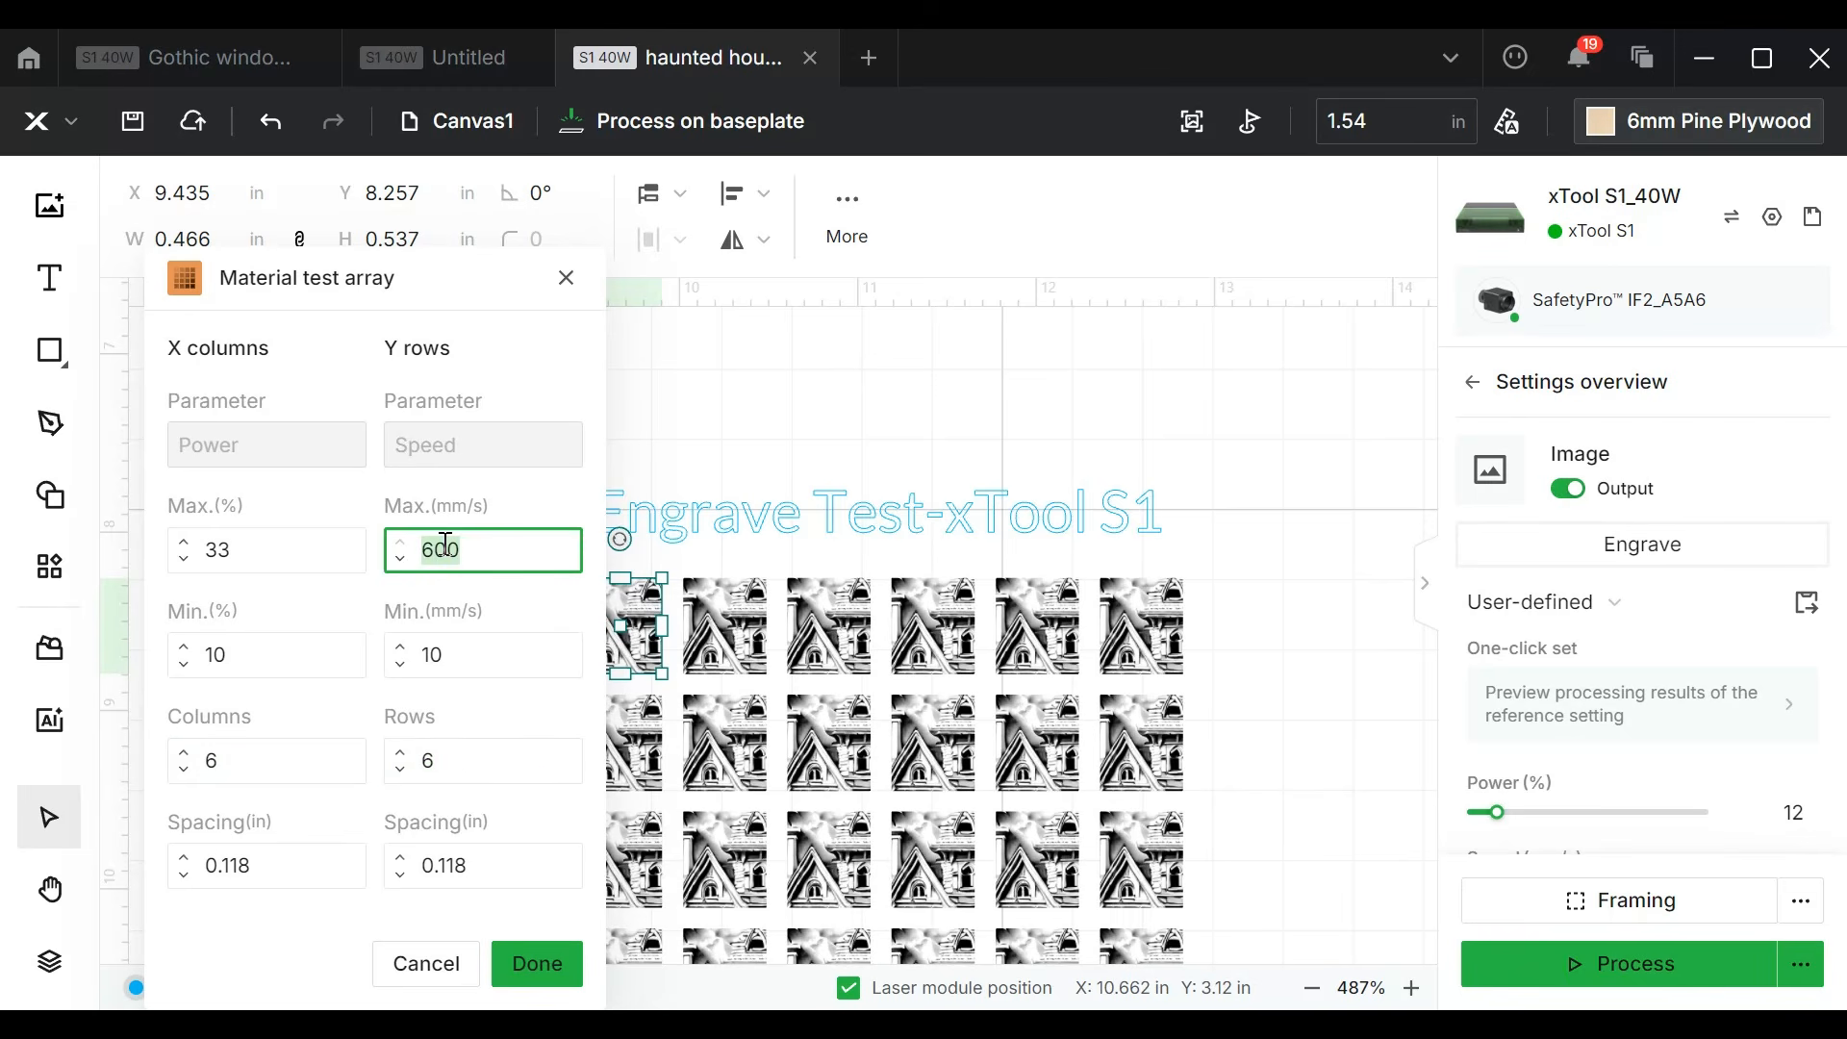
text(3)
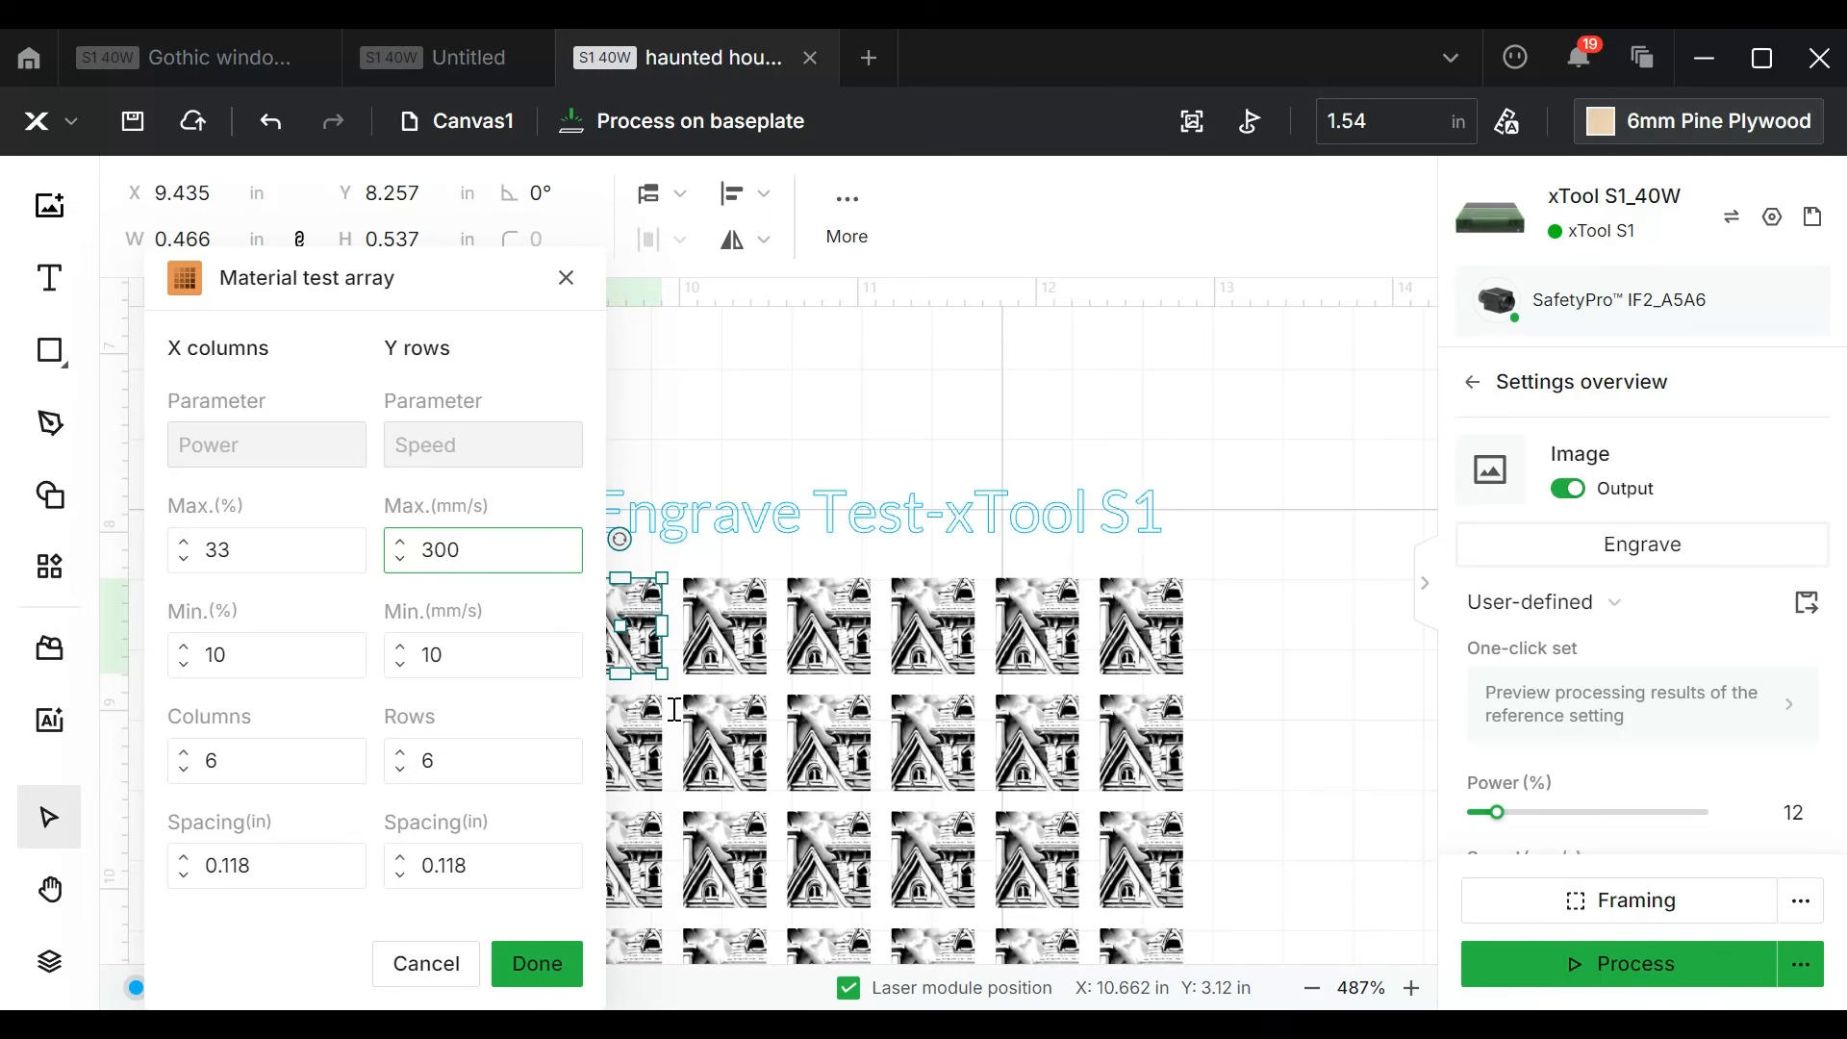
click(545, 966)
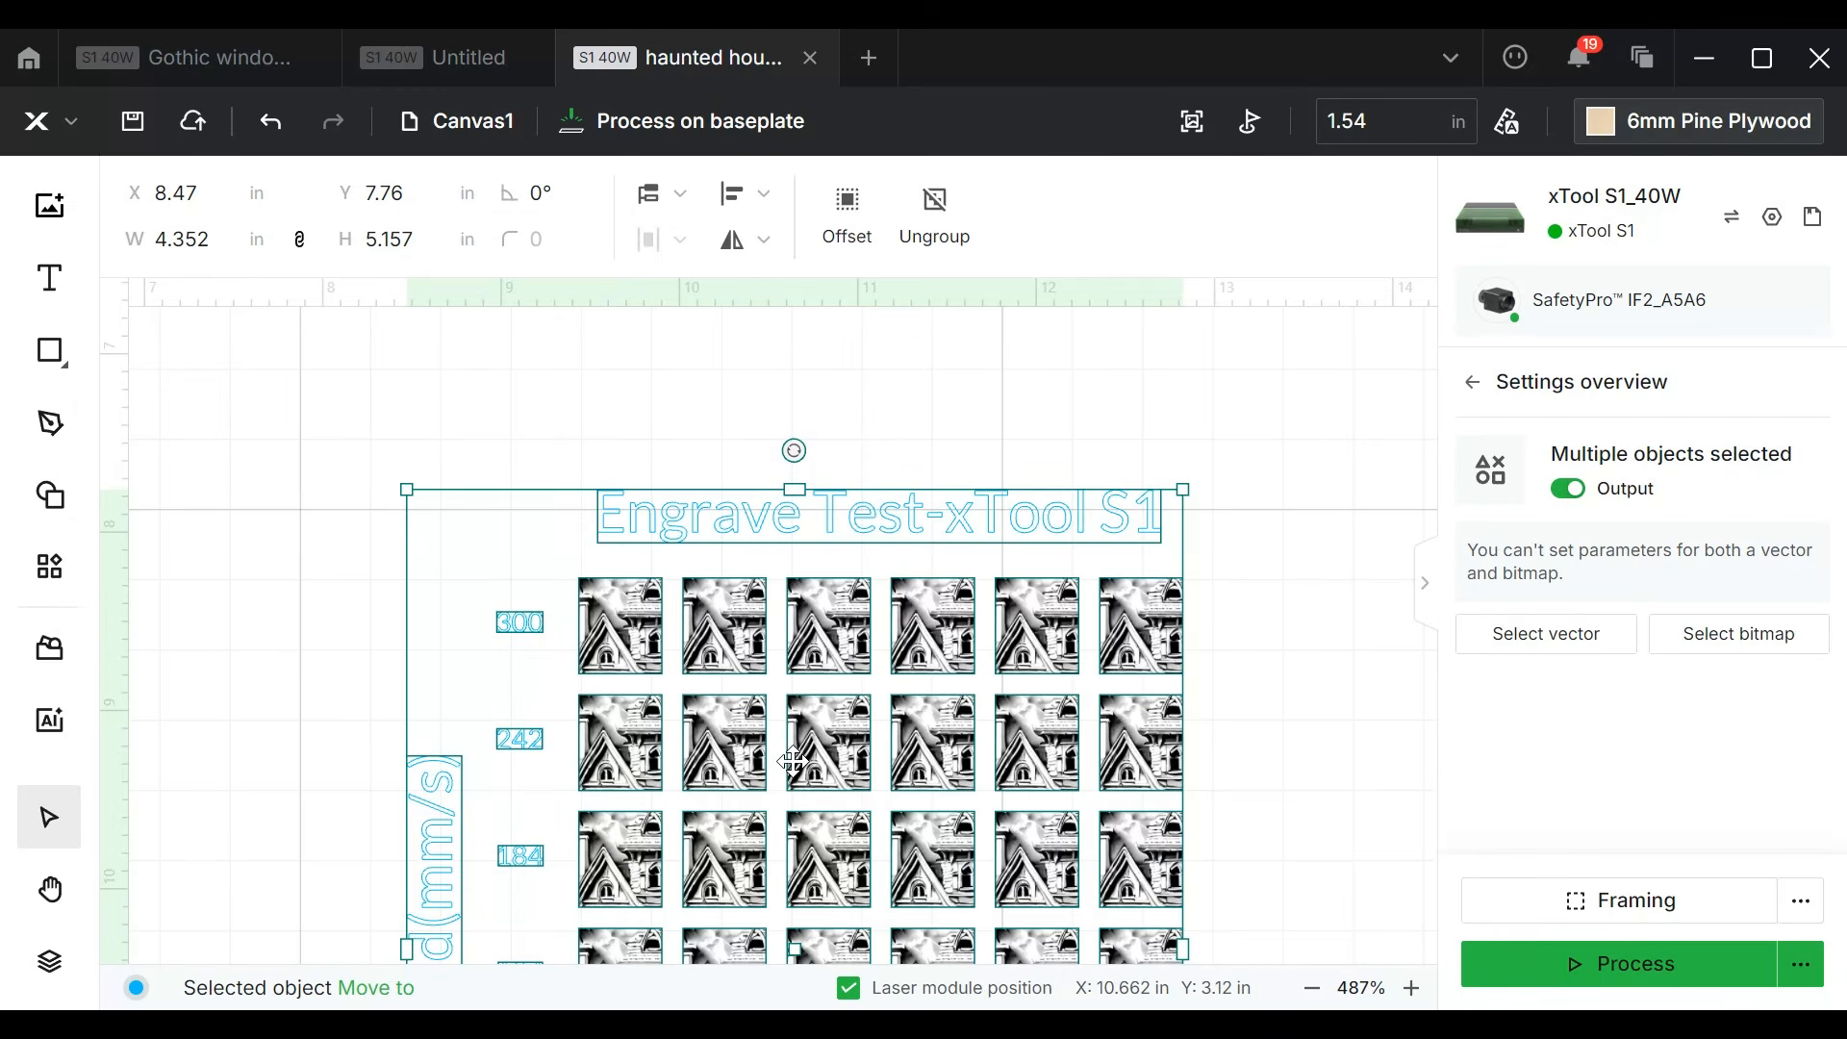
Step: Move the whole test array up and slightly left on the canvas to about X 8.2 in, Y 6.82 in
scroll(794, 759, down, 10)
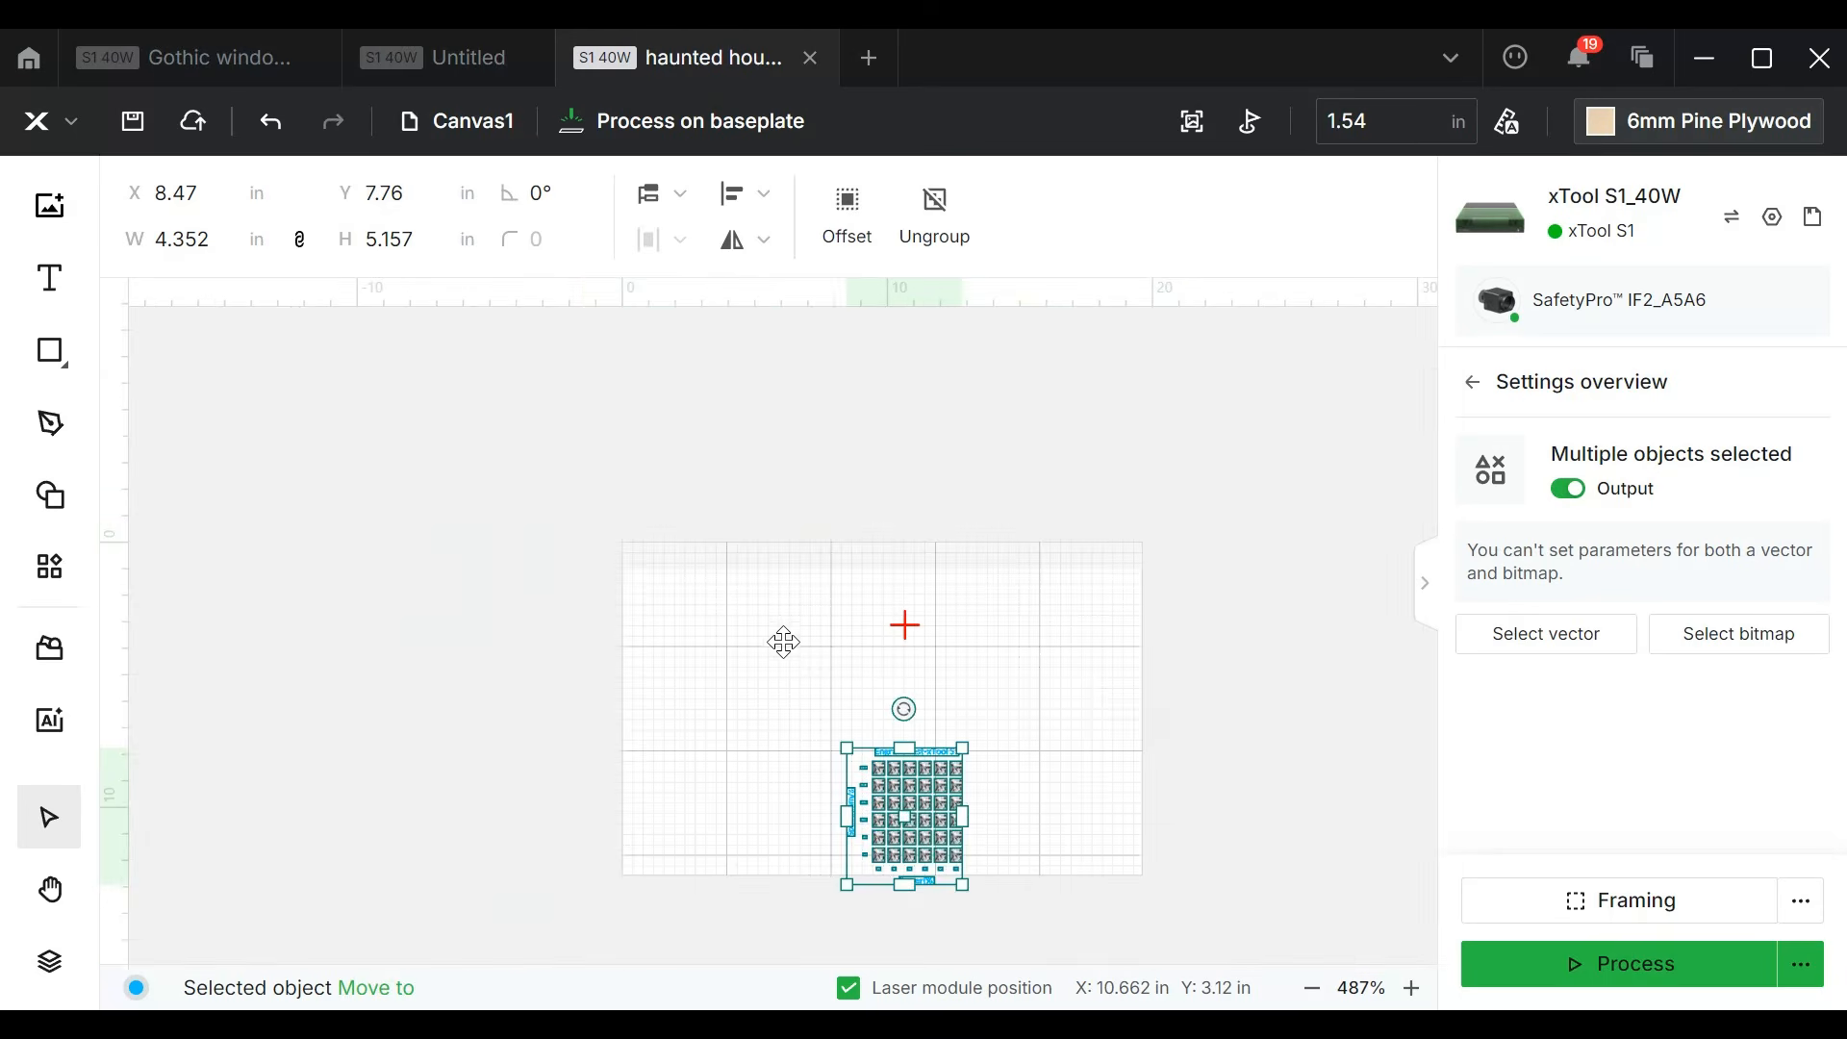
click(783, 642)
scroll(921, 829, up, 8)
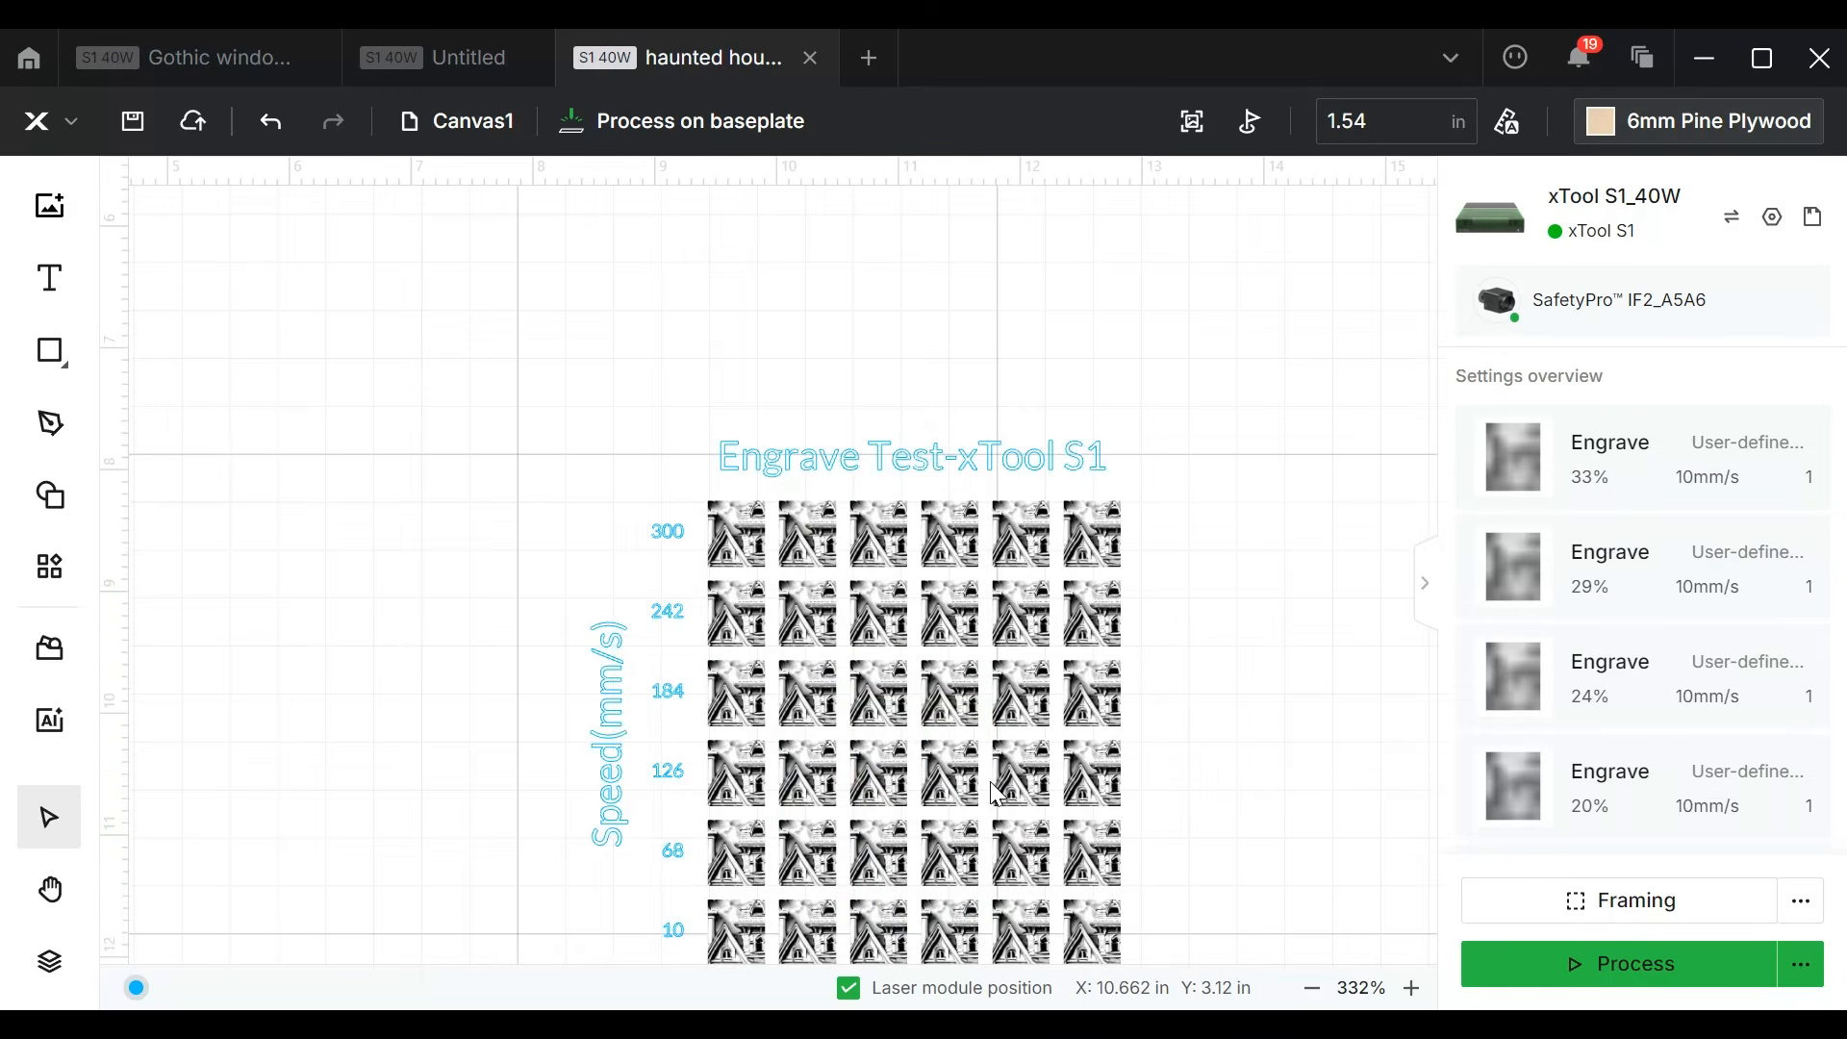
click(951, 695)
drag(962, 746, 929, 630)
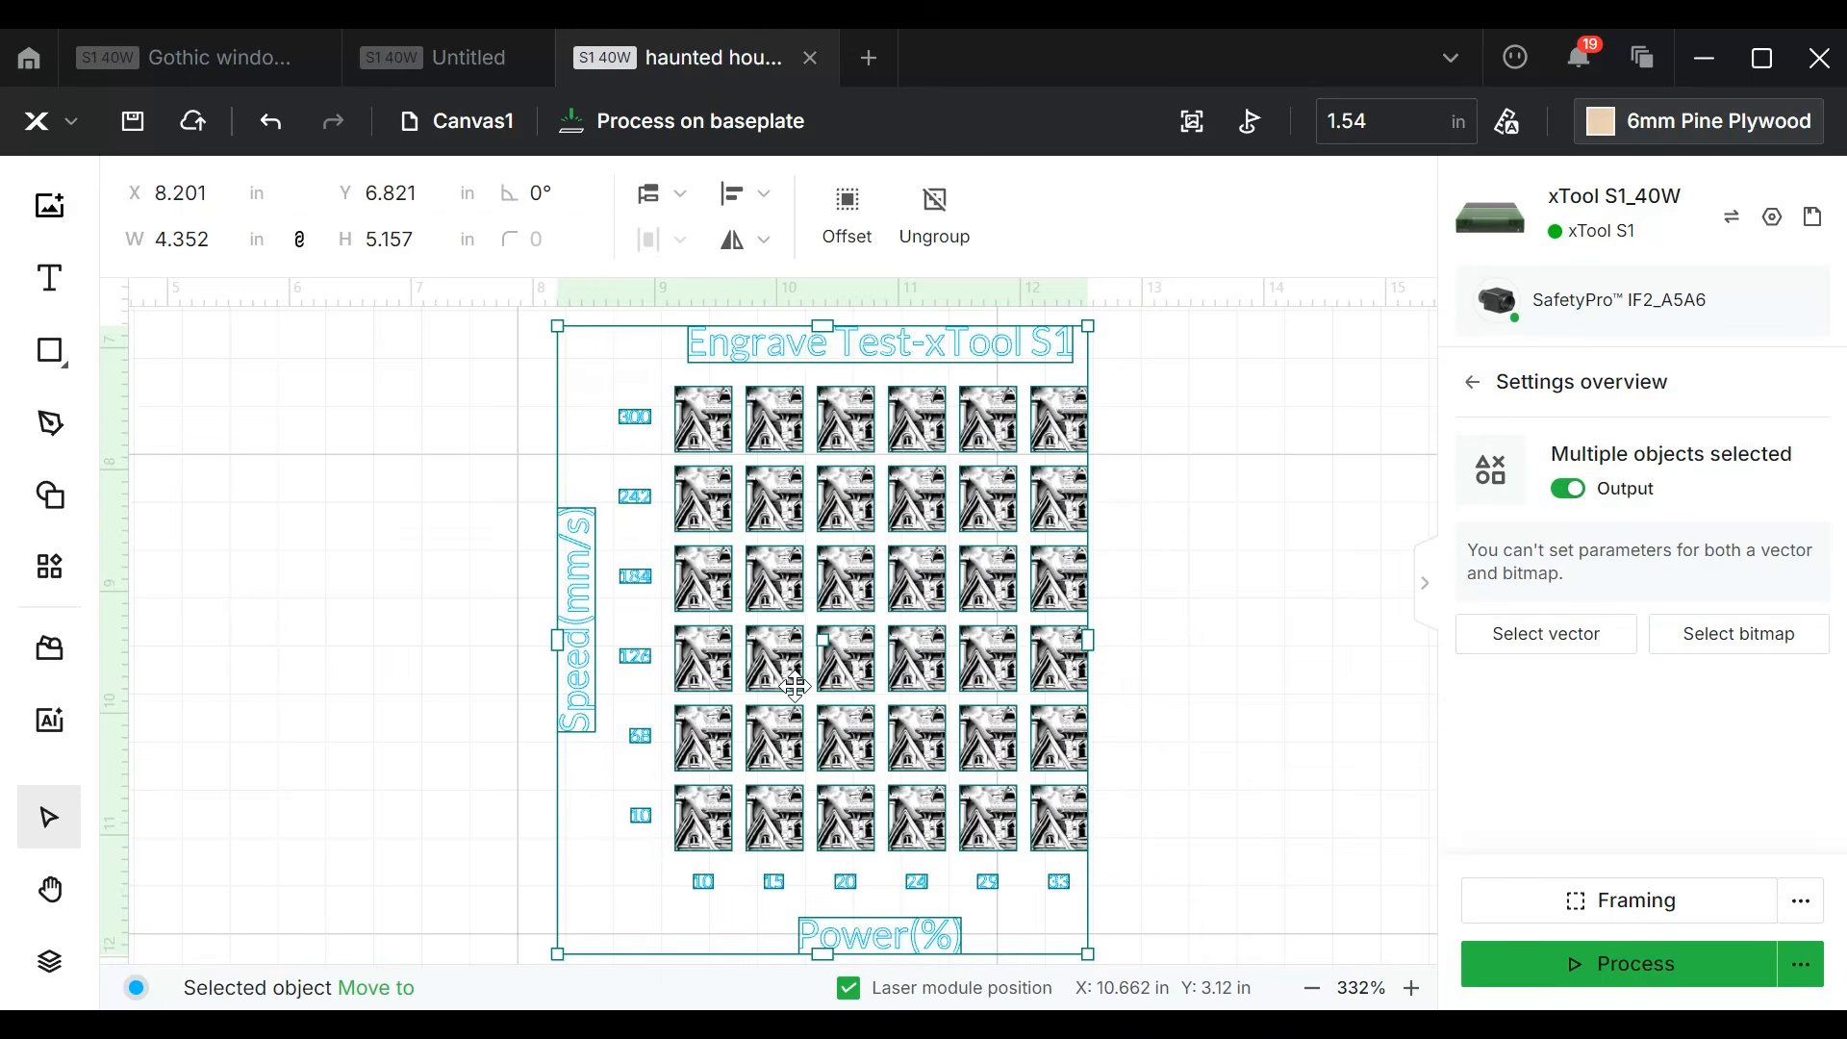
click(423, 237)
drag(422, 237, 395, 241)
click(394, 363)
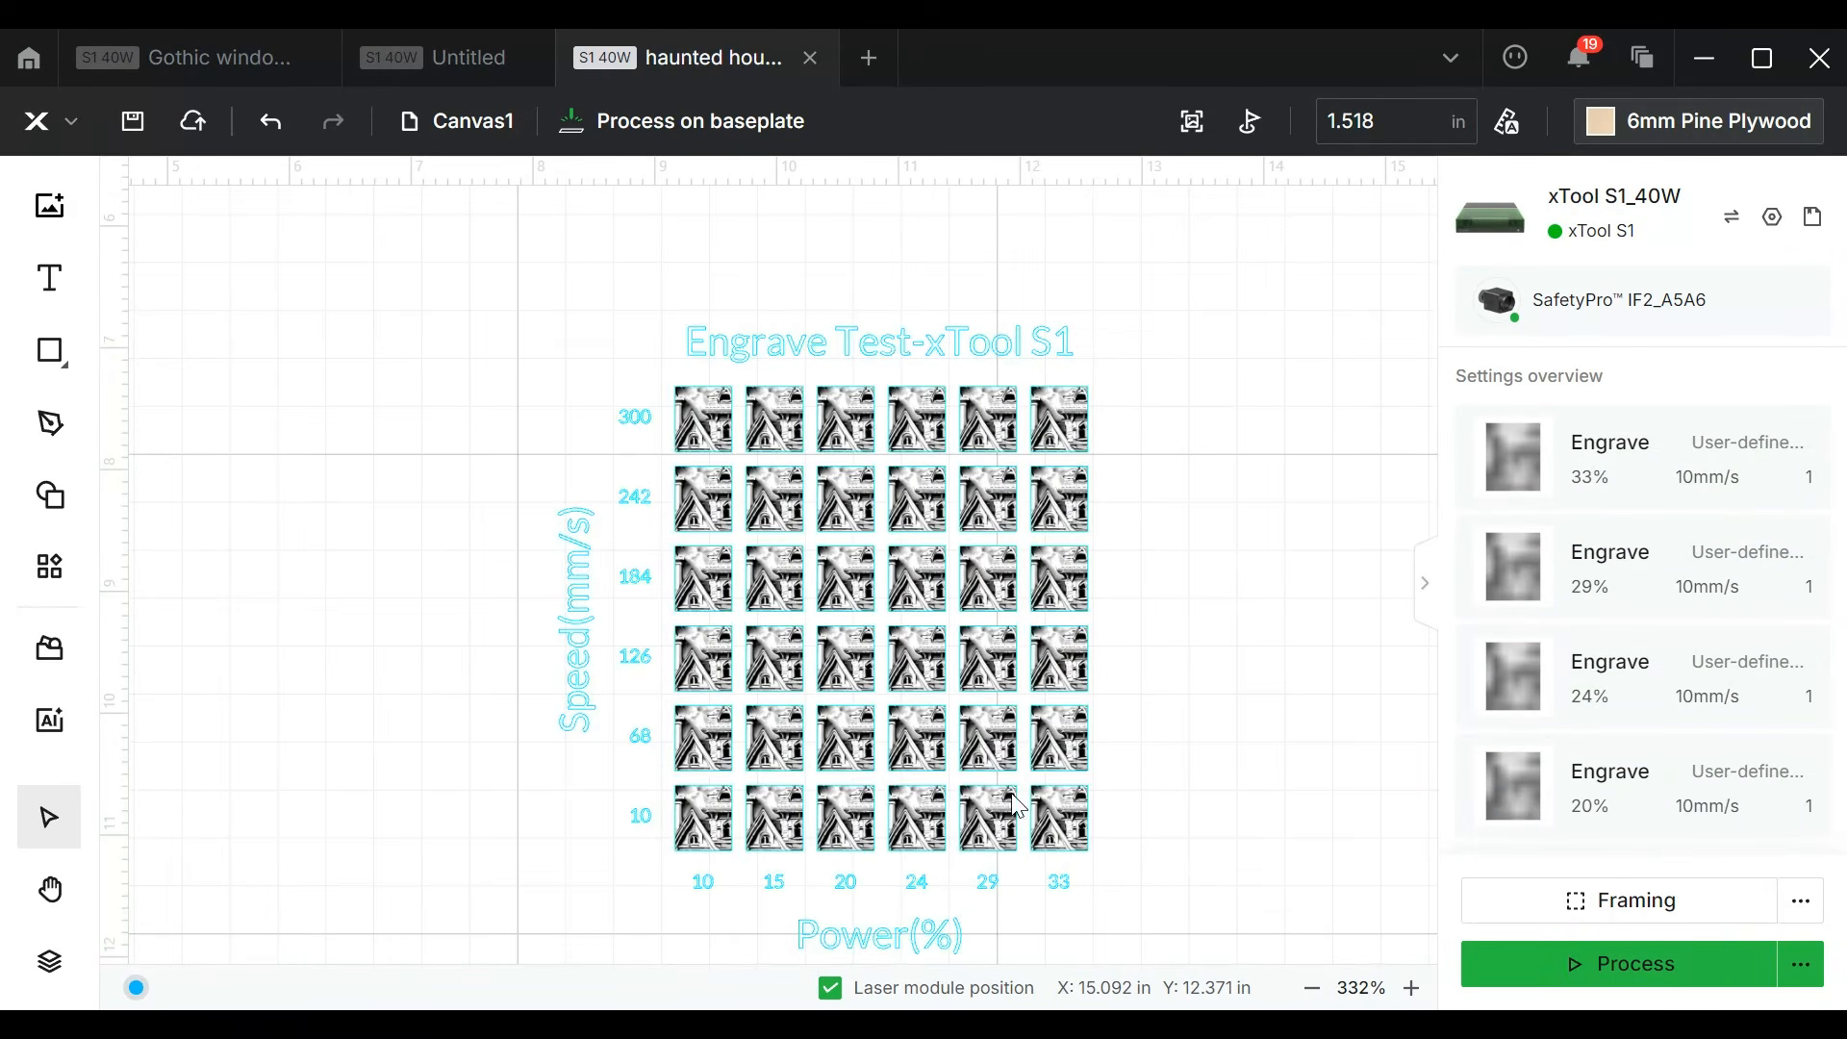
Step: Draw a rectangle of about 4.6 × 5.29 in around the whole test array, enclosing its title and axis labels
mouse_move(41, 359)
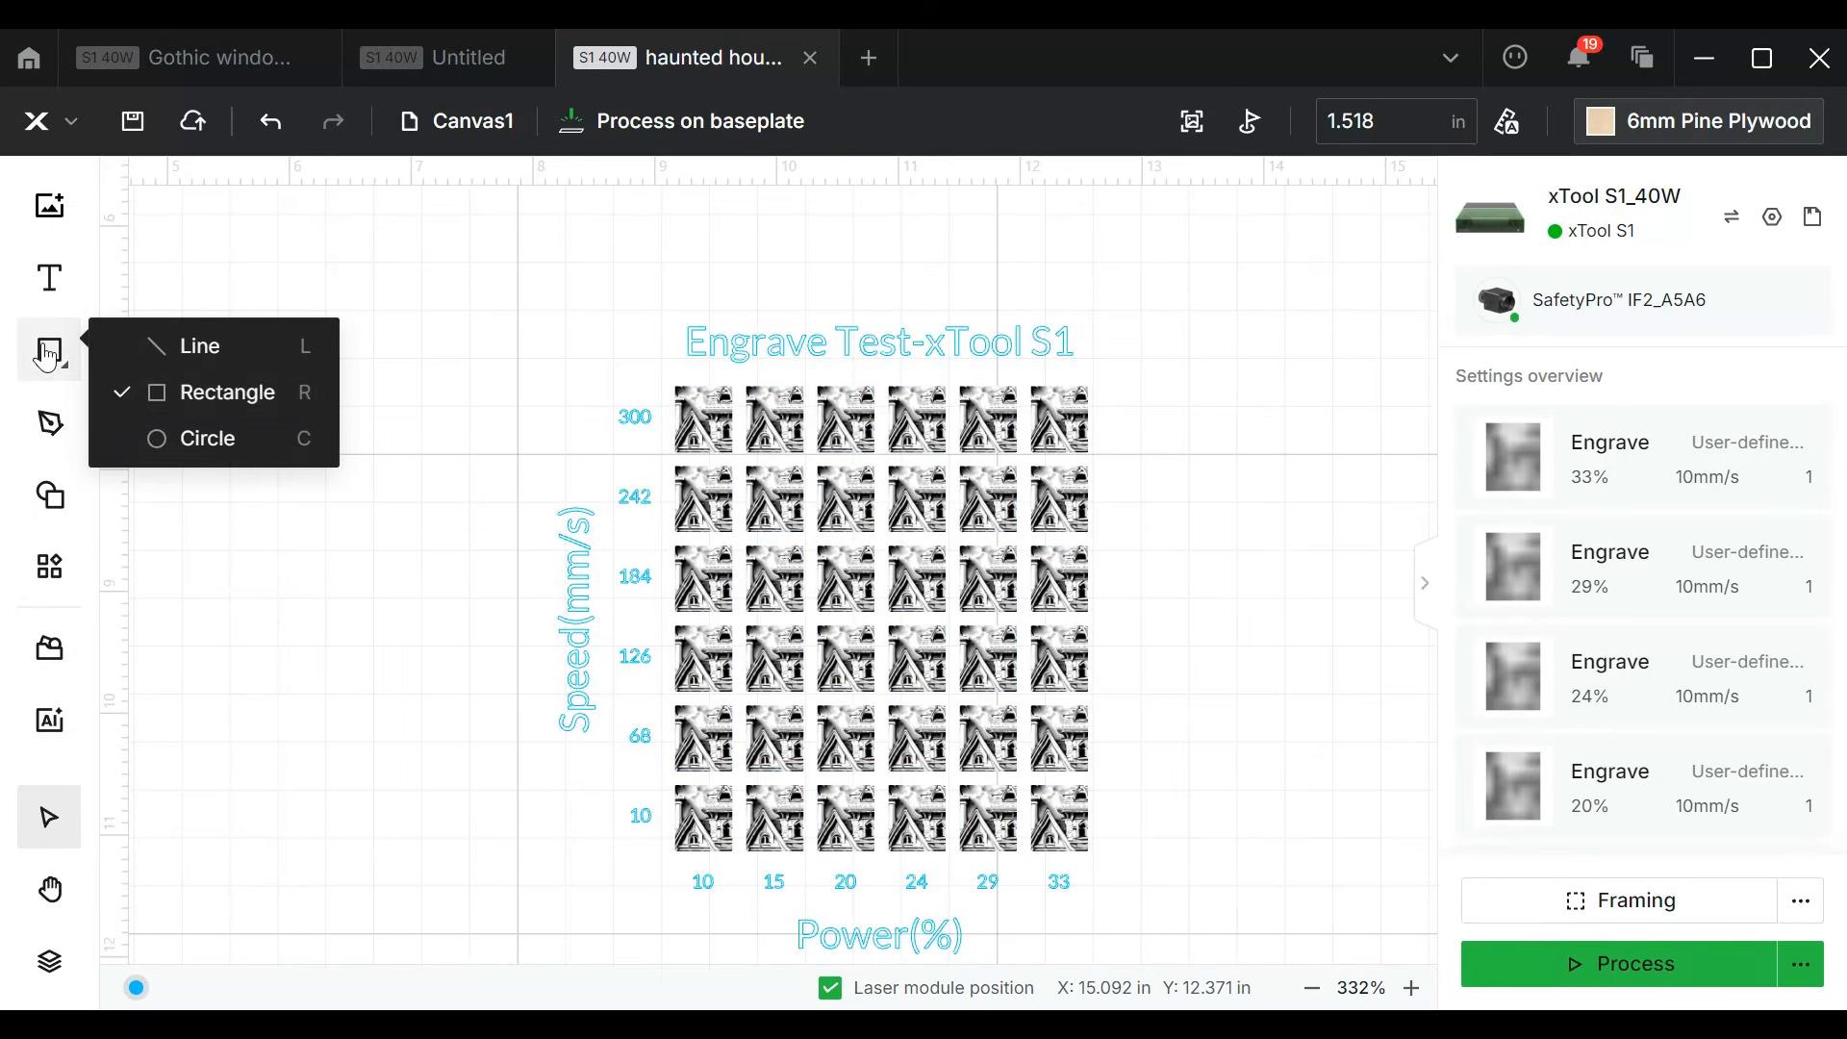
click(149, 393)
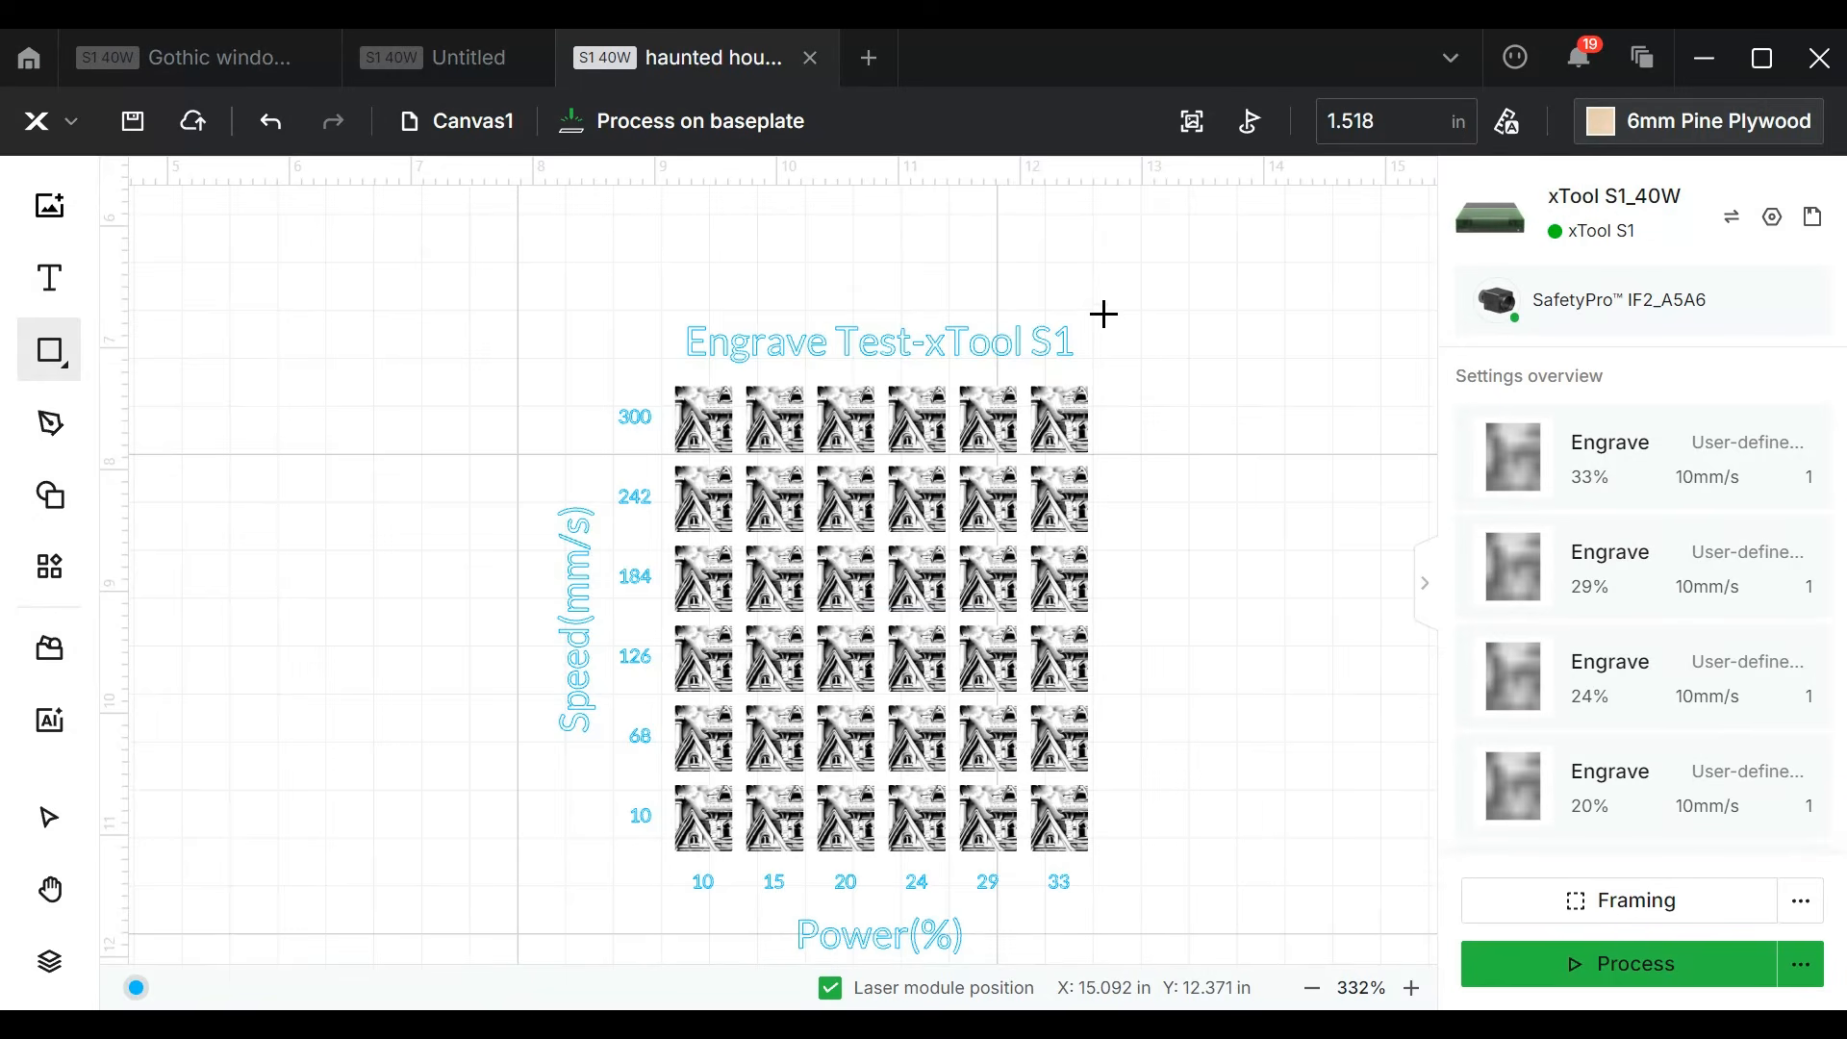
mouse_move(1105, 314)
mouse_down()
mouse_move(834, 609)
mouse_move(640, 962)
mouse_move(578, 977)
mouse_move(511, 956)
mouse_move(543, 958)
mouse_up()
Step: Assign the surrounding rectangle to the red layer and set its processing type to Cut
right_click(550, 938)
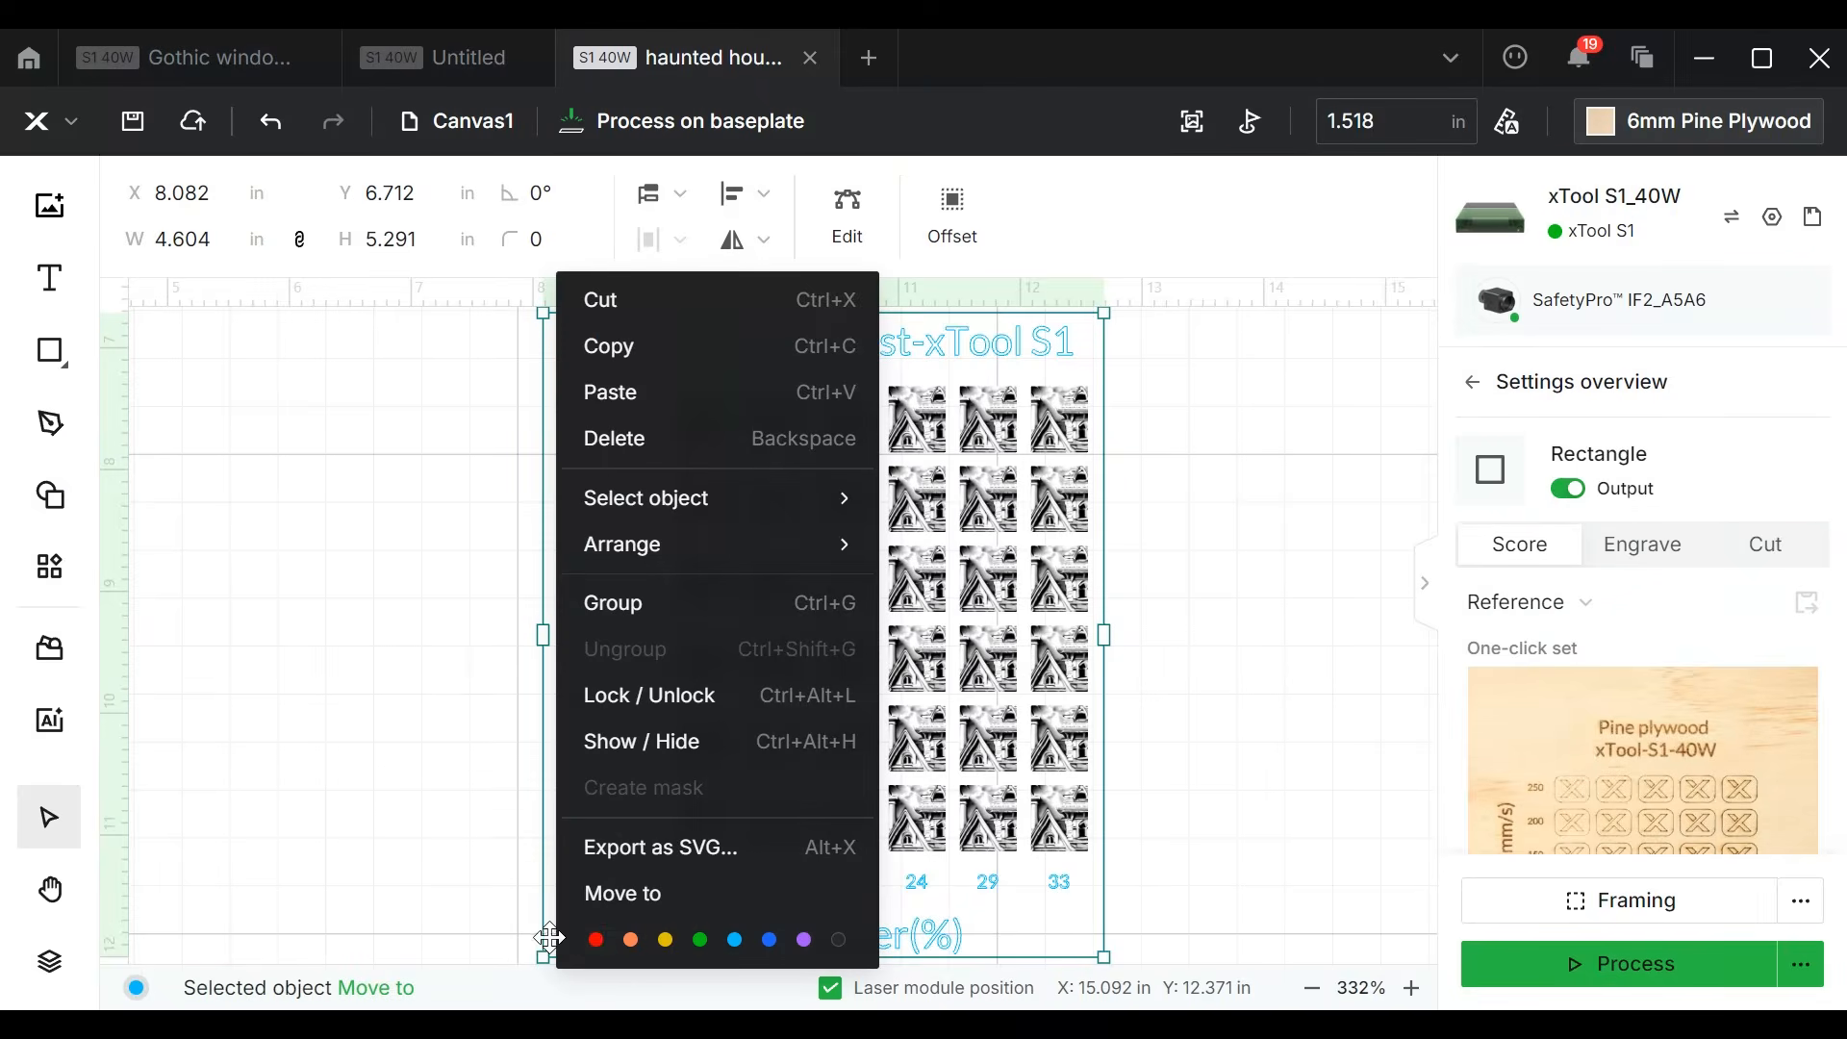
click(596, 940)
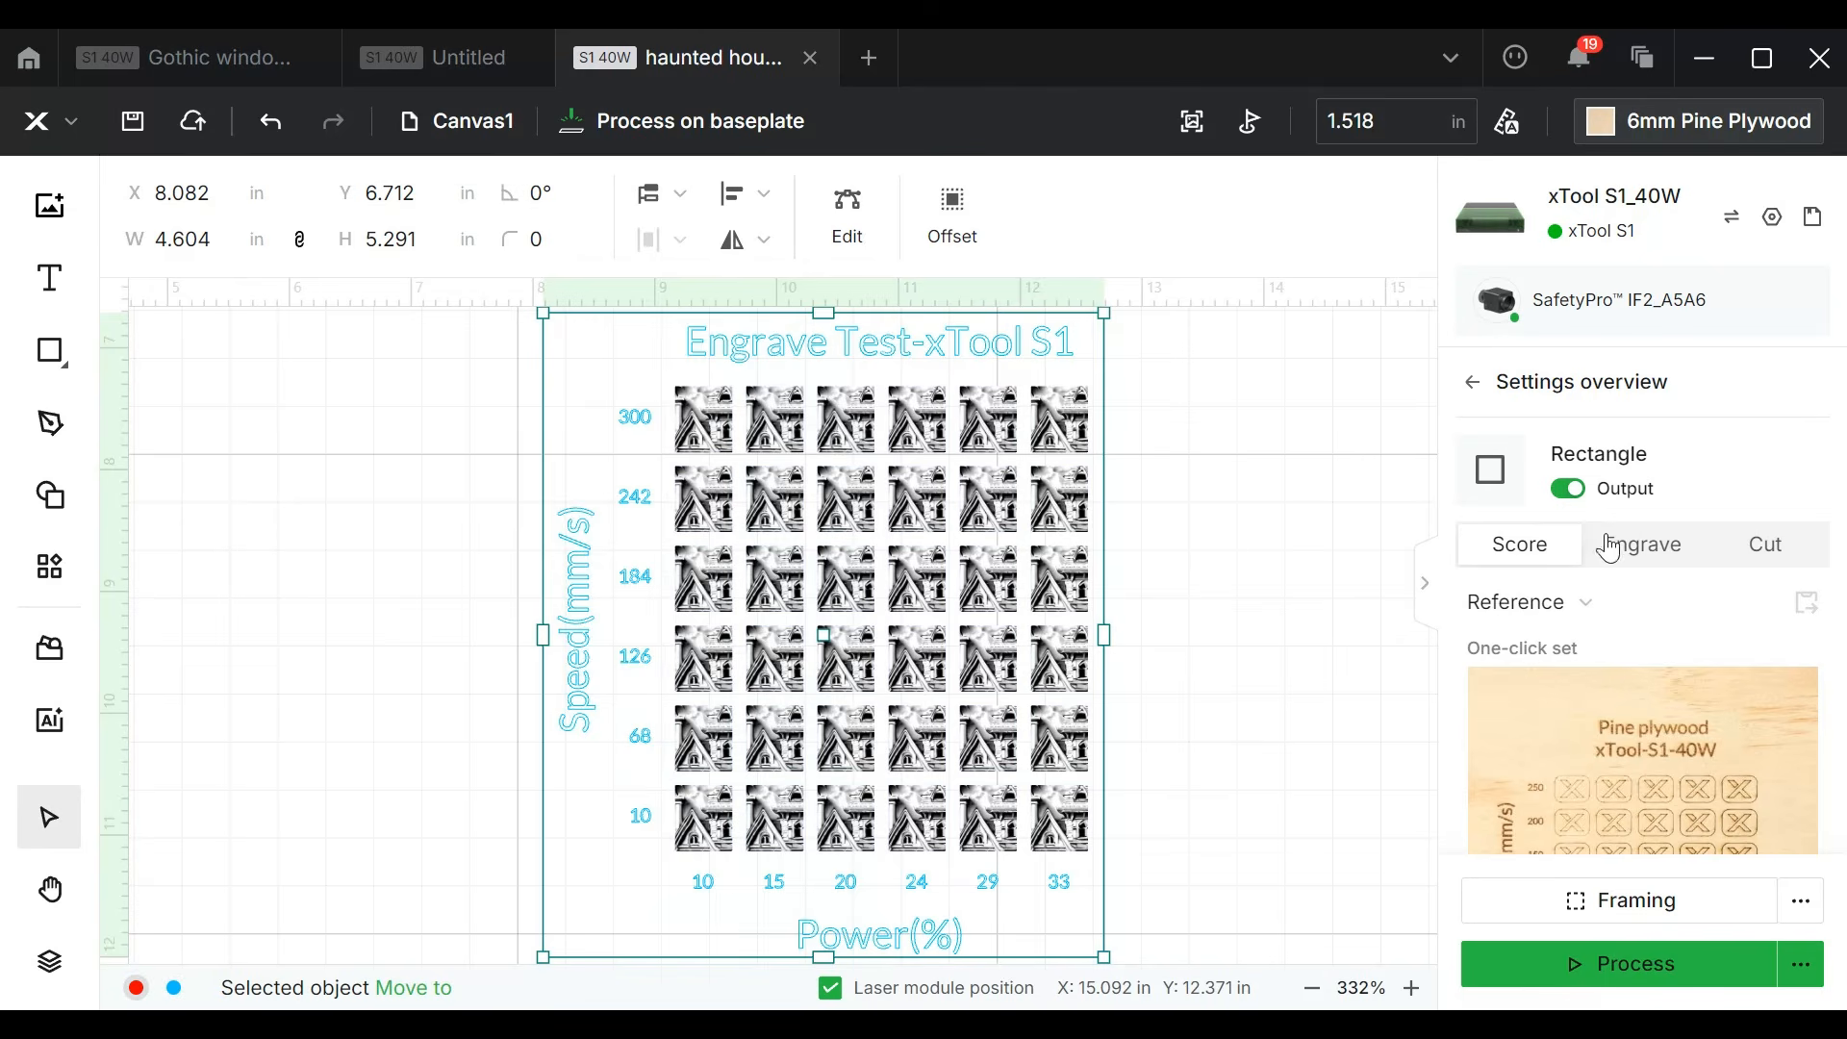
click(1787, 570)
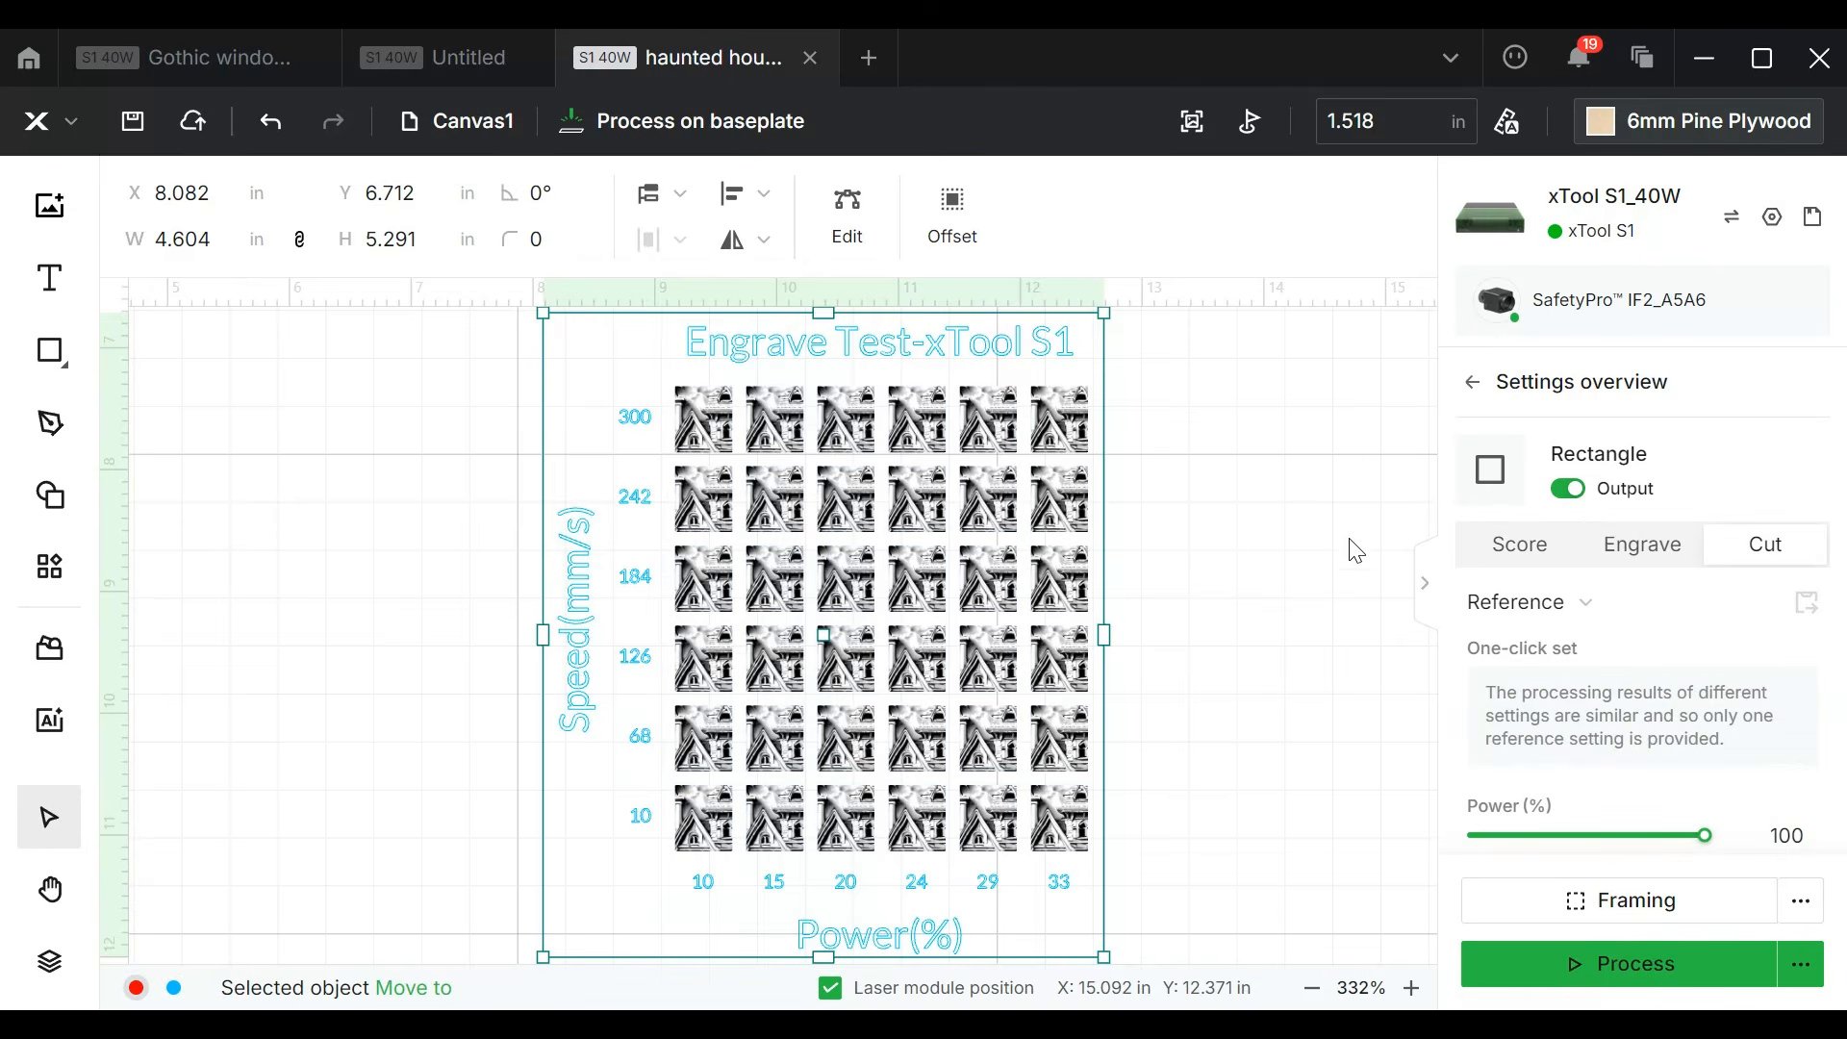